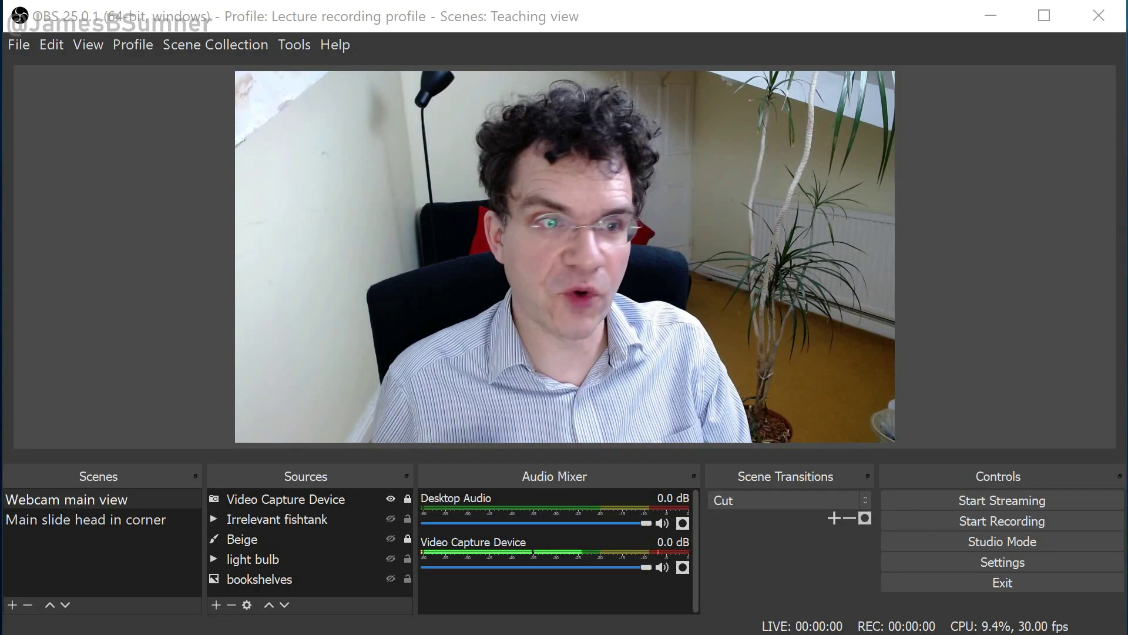
- Switch to the 'Main slide head in corner' scene with the bee slide and webcam inset
{"action": "left_click", "coordinate": [85, 520]}
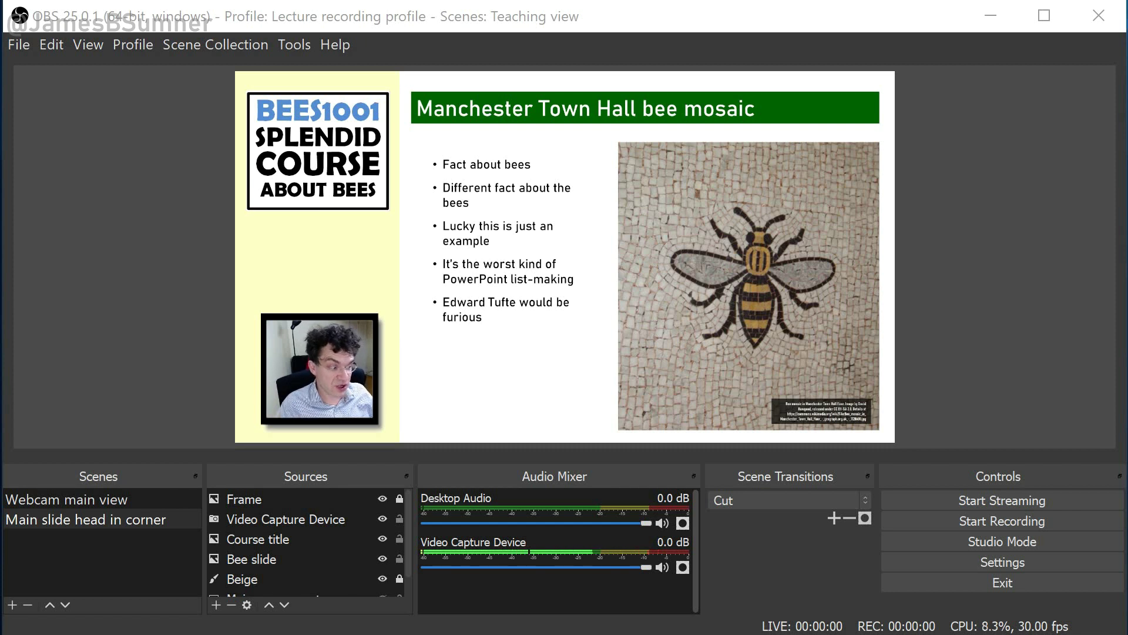
- Browse the available source types, then dismiss the list without adding a source
{"action": "left_click", "coordinate": [216, 604]}
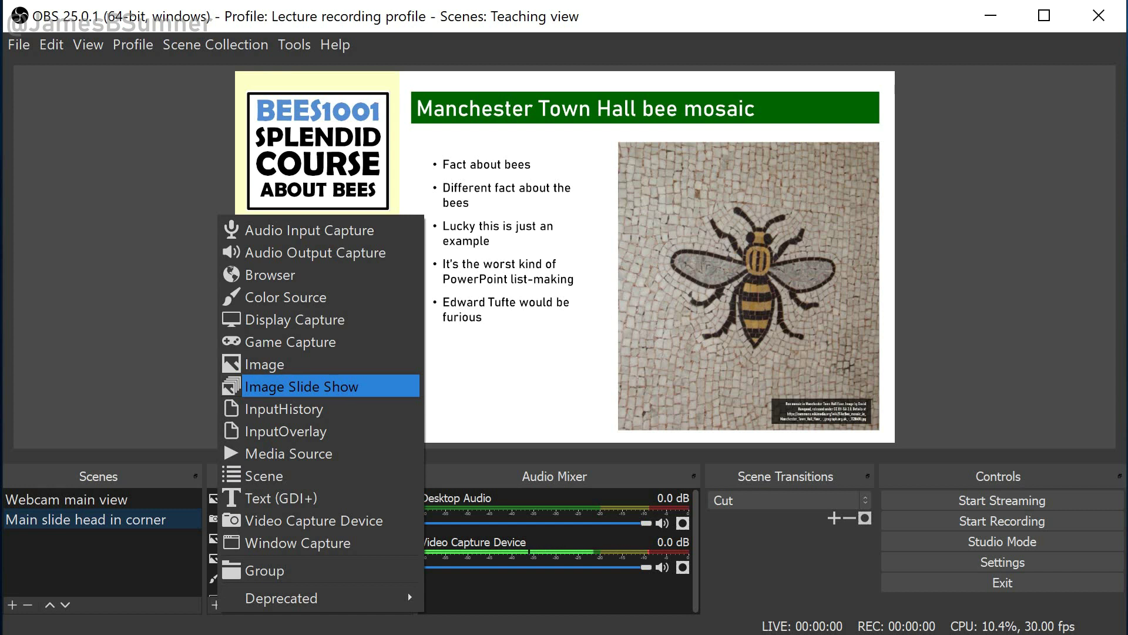
{"action": "key", "text": "Escape"}
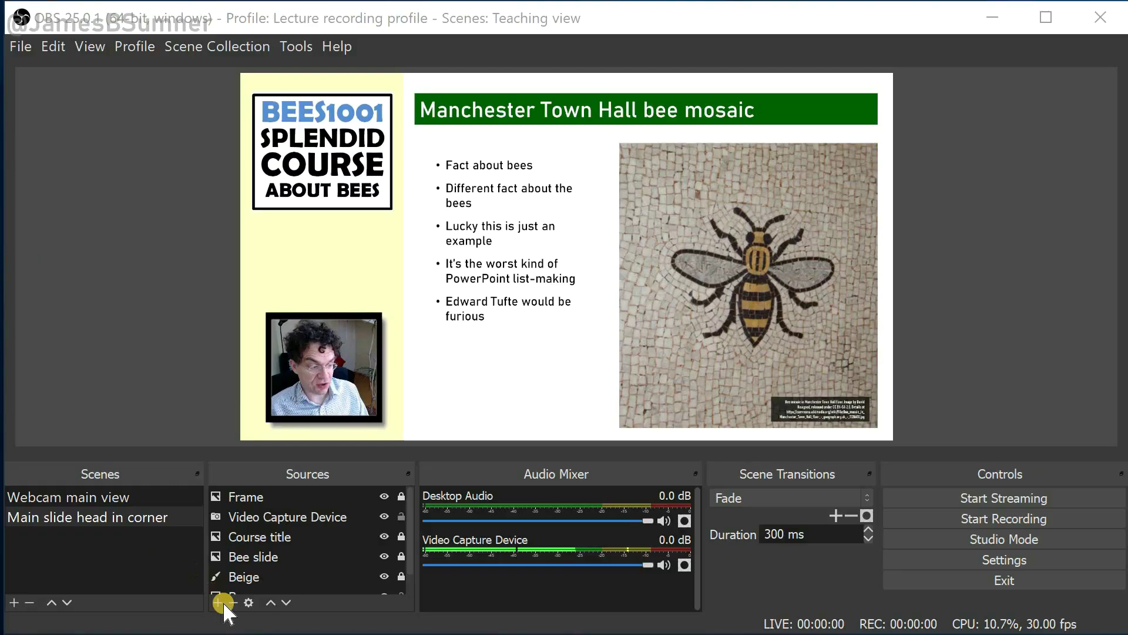
- Add a Display Capture source named 'Main screen capture' to the slide scene
{"action": "left_click", "coordinate": [215, 598]}
{"action": "left_click", "coordinate": [270, 305]}
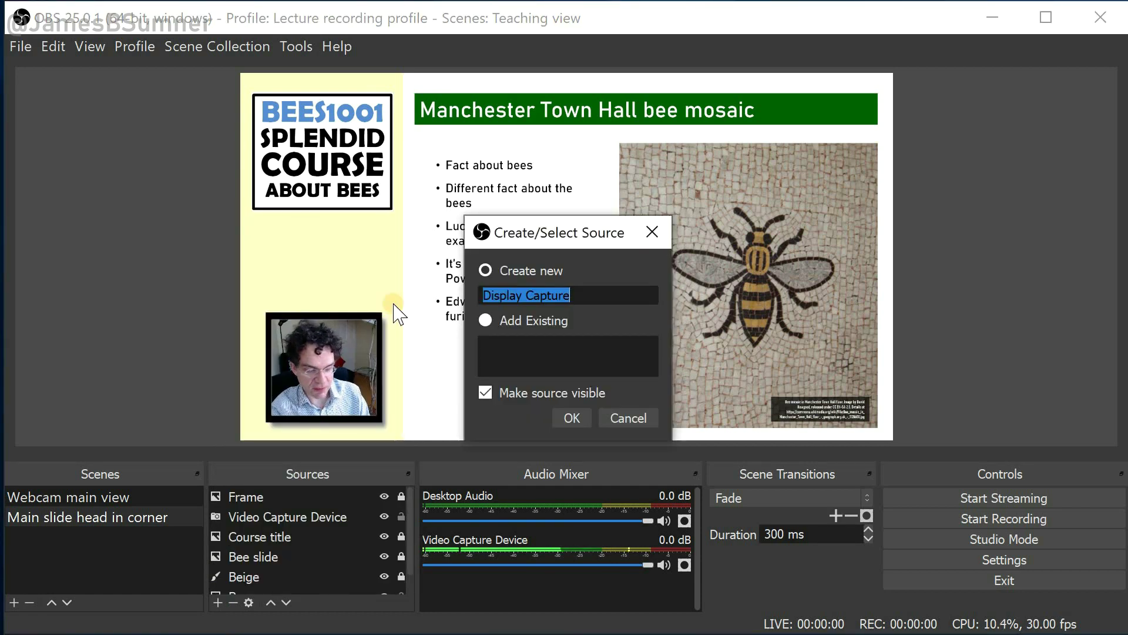
{"action": "type", "text": "Main s"}
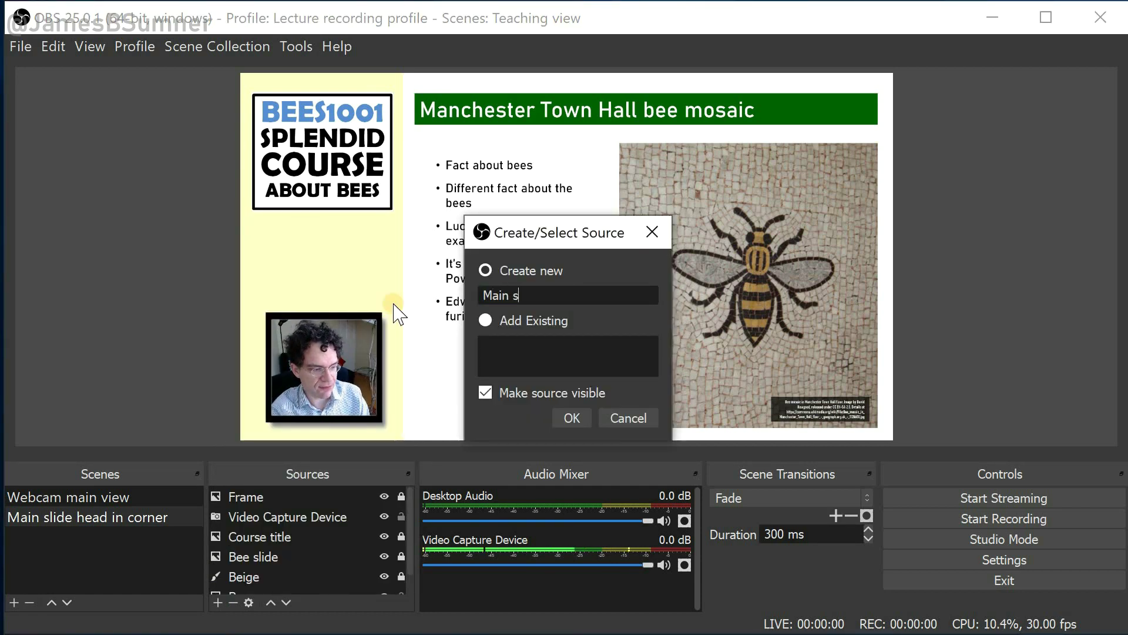
{"action": "type", "text": "creen capture"}
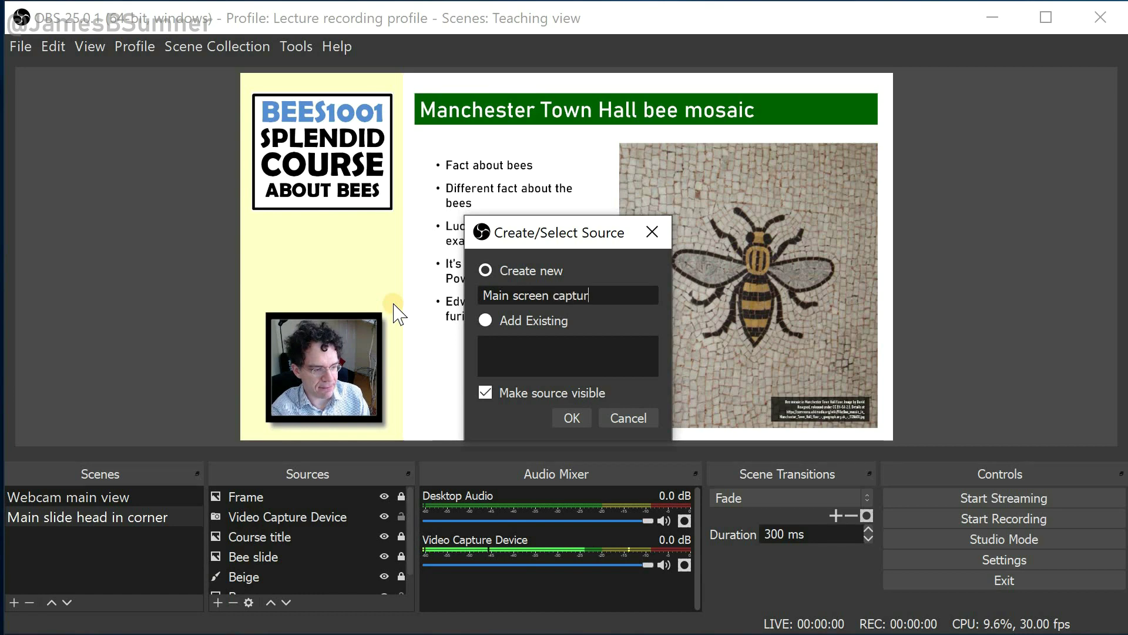
{"action": "key", "text": "Return"}
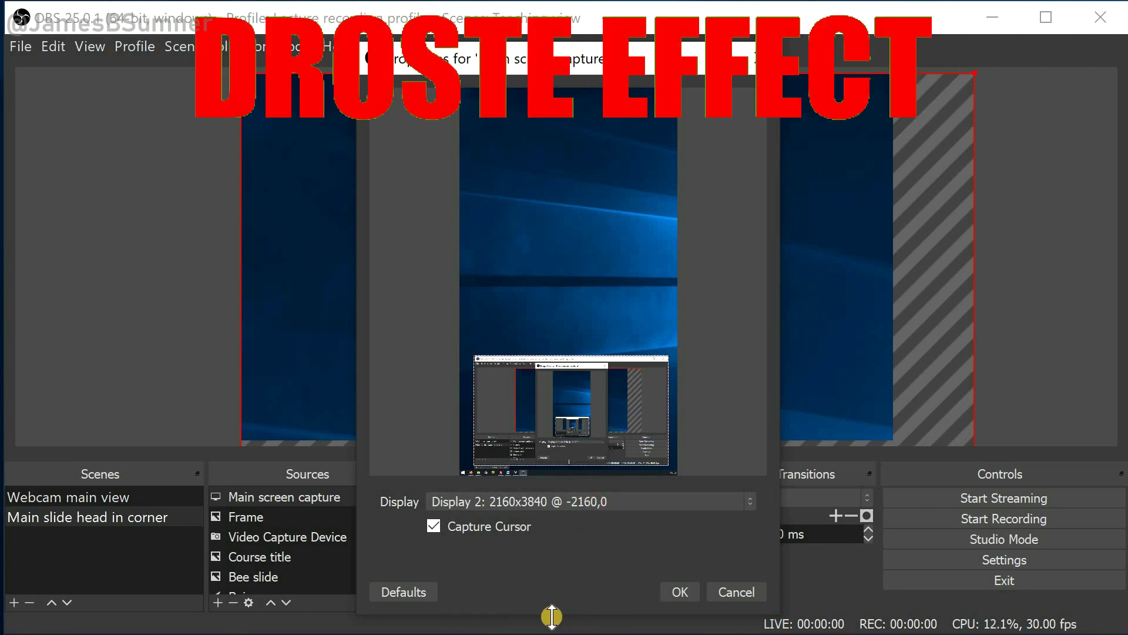
- Accept the capture's properties, shrink the capture, and move the PowerPoint window higher
{"action": "key", "text": "Escape"}
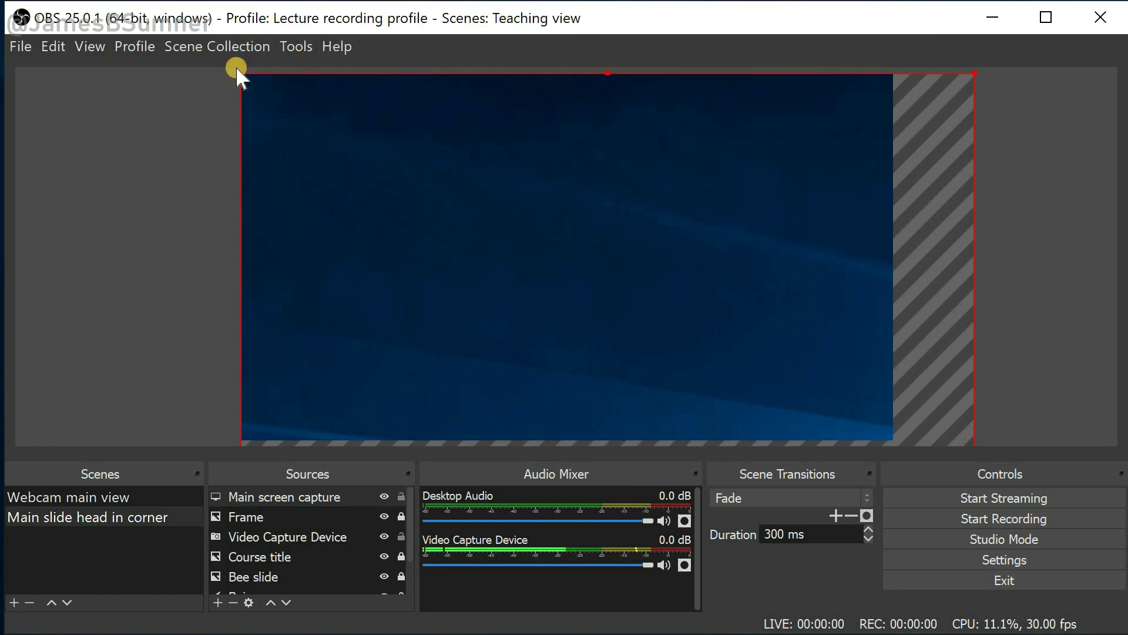
{"action": "left_click_drag", "start_coordinate": [242, 75], "coordinate": [480, 133]}
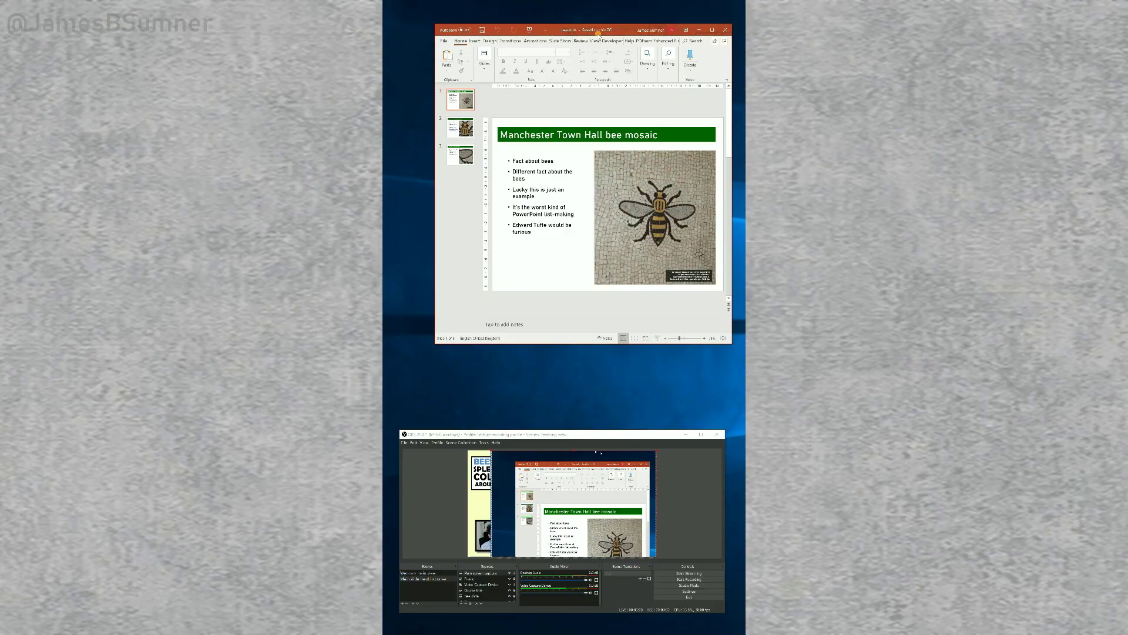
{"action": "left_click_drag", "start_coordinate": [598, 33], "coordinate": [597, 13]}
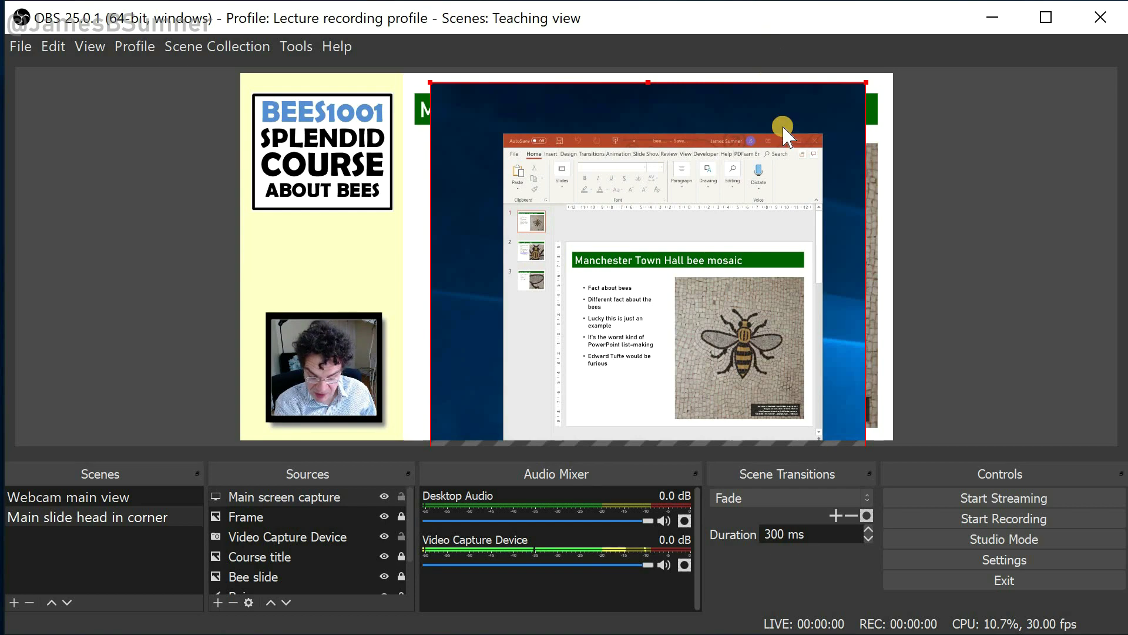
- Shrink and reposition the capture, Alt-crop its left and right edges, then lower it into place
{"action": "left_click_drag", "start_coordinate": [866, 82], "coordinate": [768, 256]}
{"action": "left_click_drag", "start_coordinate": [635, 307], "coordinate": [692, 46]}
{"action": "key", "text": "alt"}
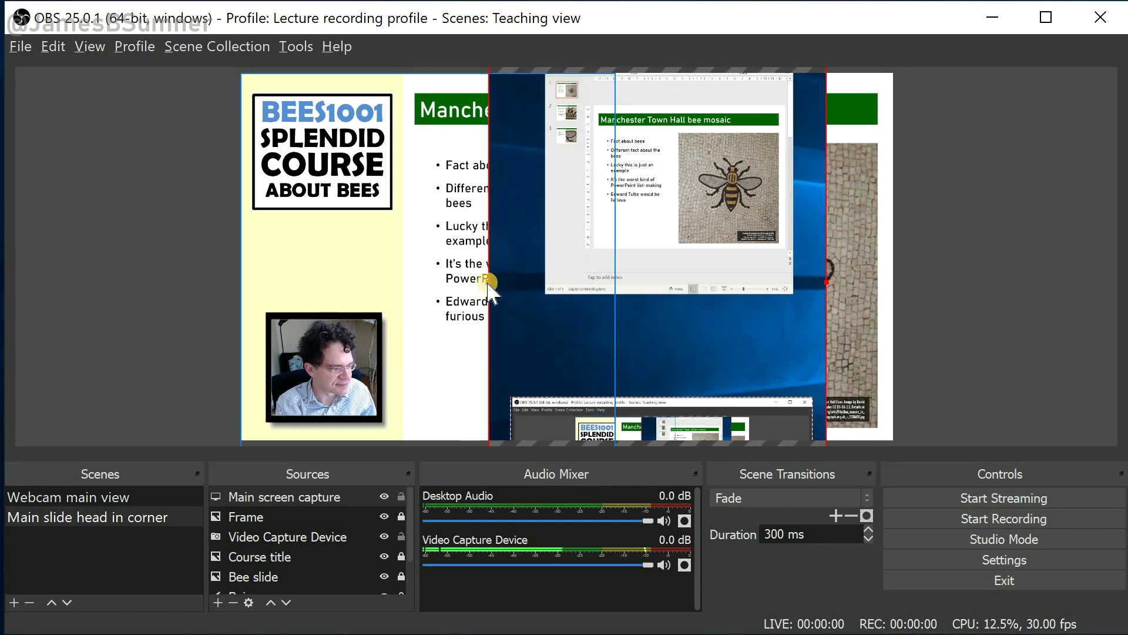
{"action": "left_click_drag", "start_coordinate": [492, 279], "coordinate": [548, 282]}
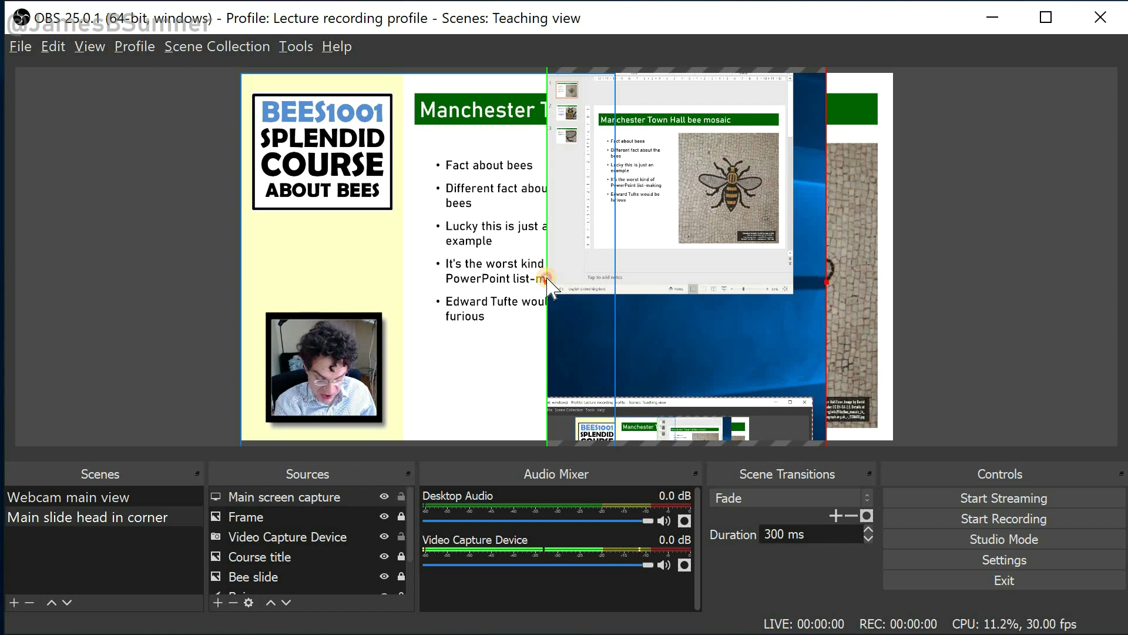
{"action": "left_click_drag", "start_coordinate": [551, 285], "coordinate": [594, 268]}
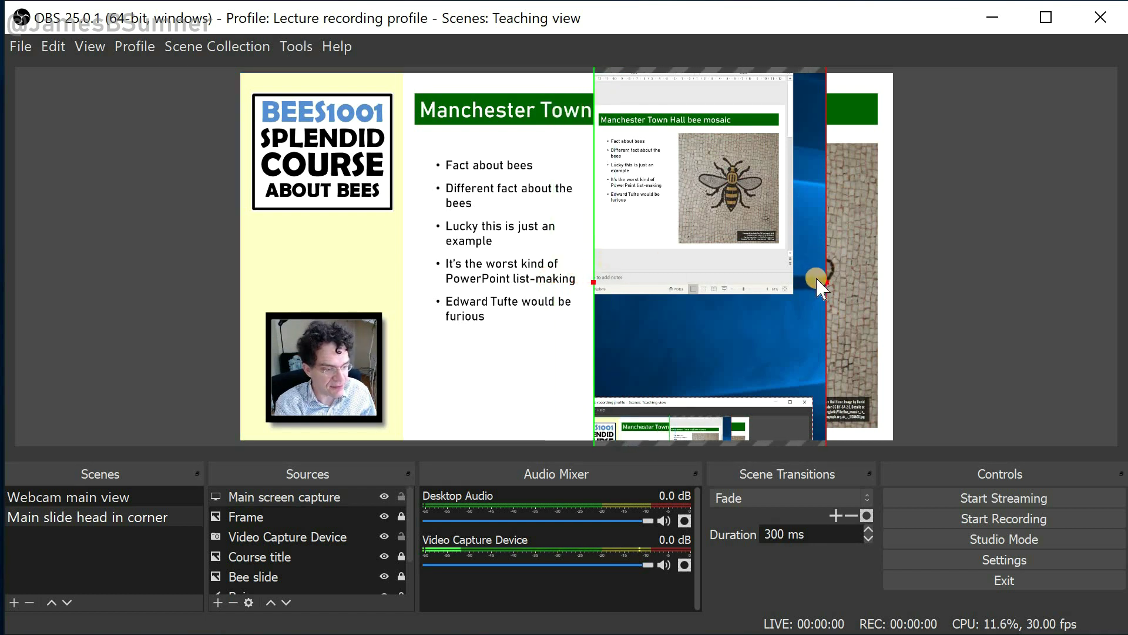
{"action": "left_click_drag", "start_coordinate": [826, 280], "coordinate": [788, 282]}
{"action": "left_click_drag", "start_coordinate": [668, 152], "coordinate": [680, 320]}
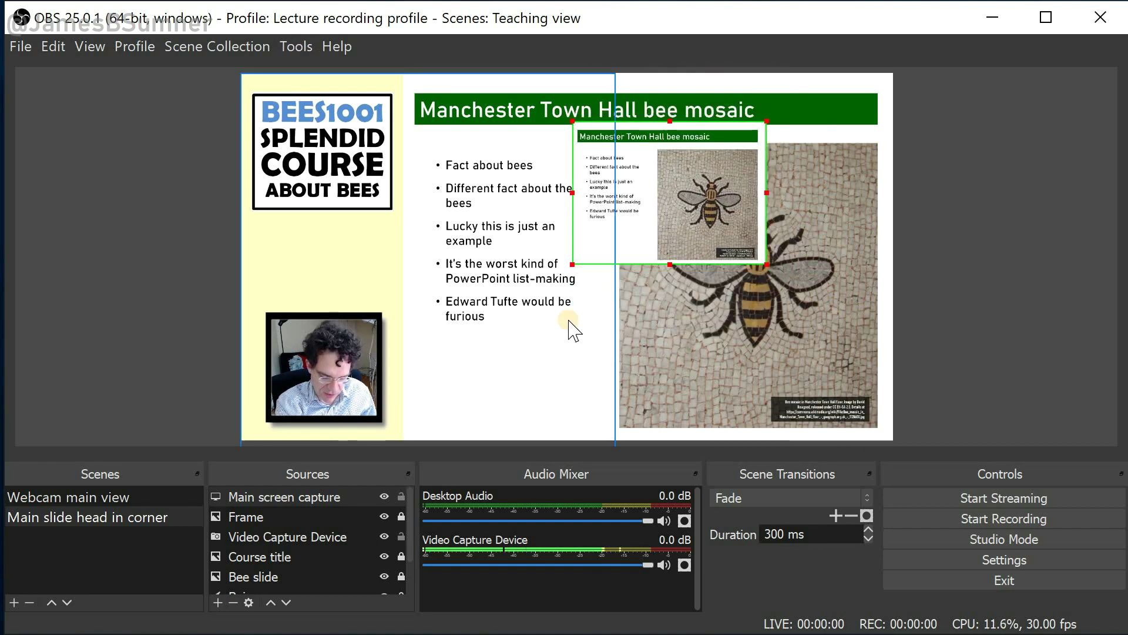
- Delete the Bee slide source from the scene
{"action": "left_click", "coordinate": [249, 575]}
{"action": "left_click", "coordinate": [233, 602]}
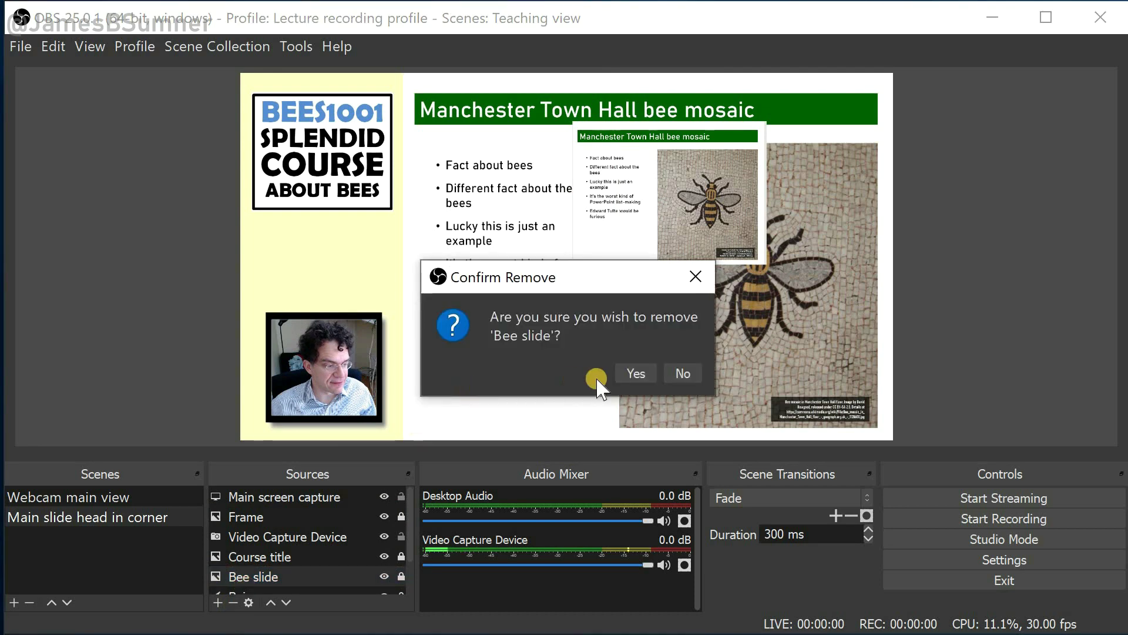
{"action": "left_click", "coordinate": [630, 374]}
- Move the slide capture to the top-right corner and enlarge it from its lower-left corner
{"action": "left_click", "coordinate": [690, 176]}
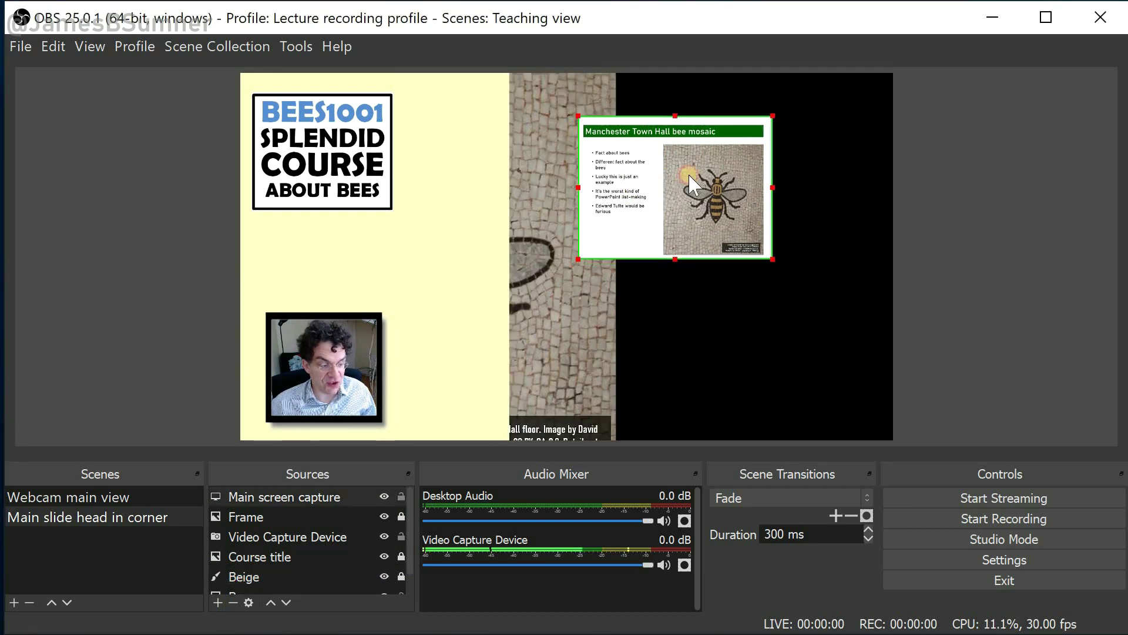
{"action": "left_click_drag", "start_coordinate": [689, 175], "coordinate": [750, 155]}
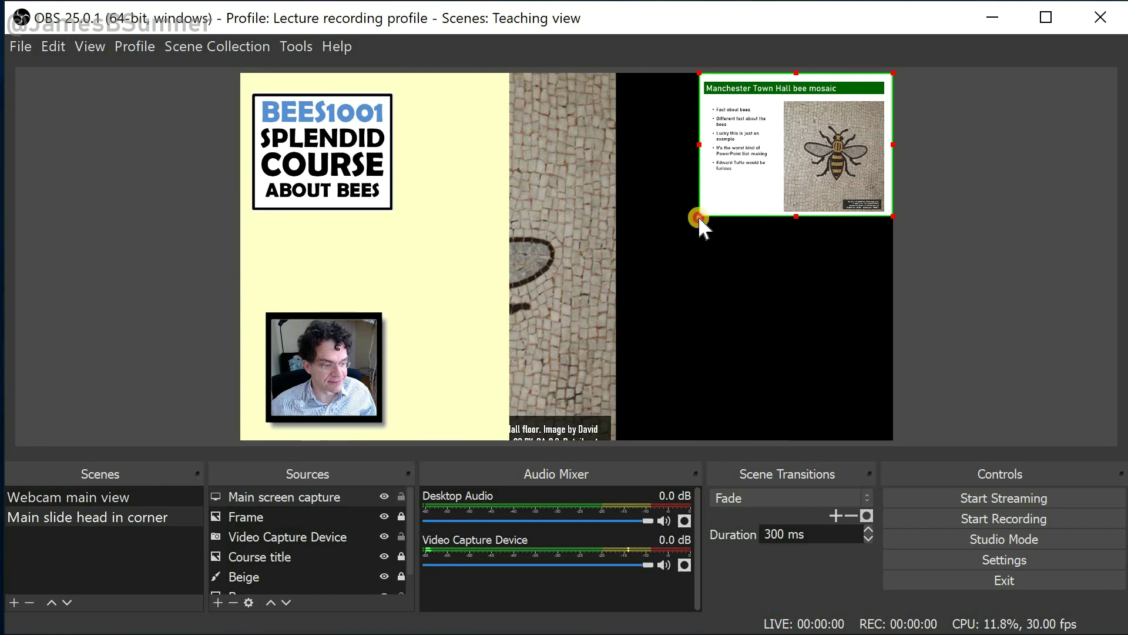
{"action": "left_click_drag", "start_coordinate": [698, 217], "coordinate": [400, 443]}
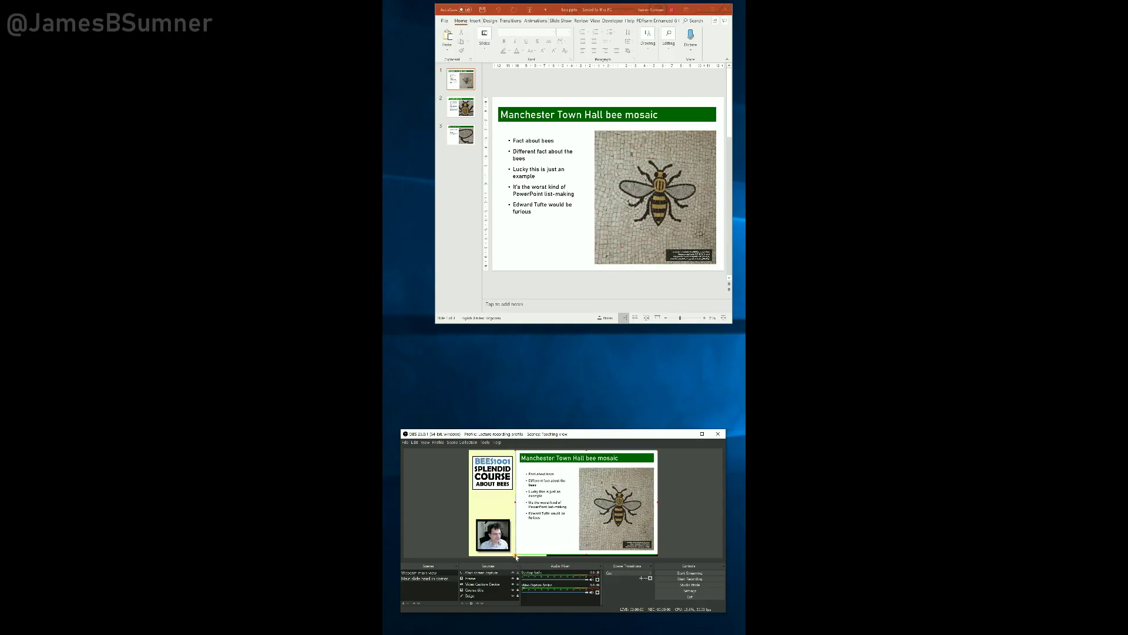
- Finish enlarging the capture, switch to Webcam main view, and advance PowerPoint to slide 3
{"action": "left_click_drag", "start_coordinate": [516, 557], "coordinate": [513, 558]}
{"action": "left_click", "coordinate": [418, 572]}
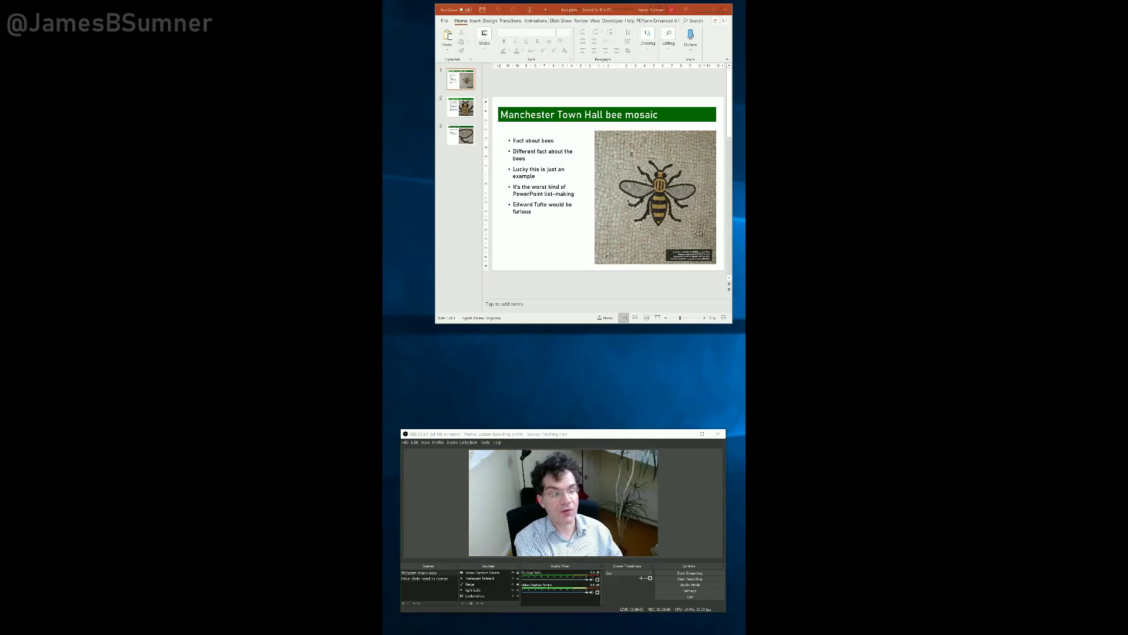
{"action": "key", "text": "Down"}
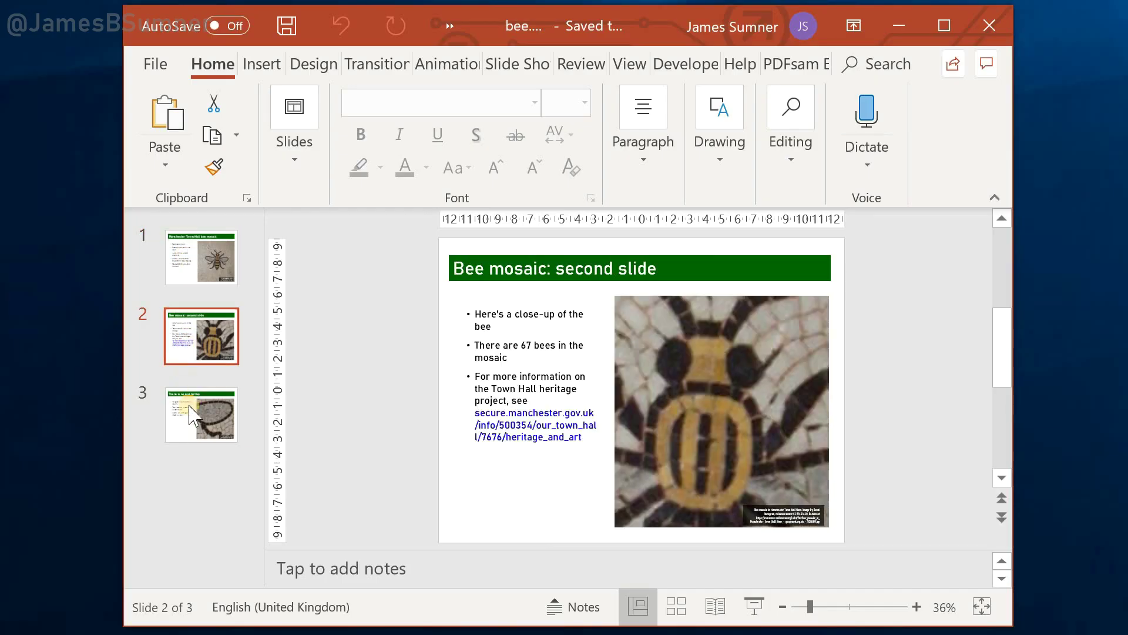
{"action": "key", "text": "Down"}
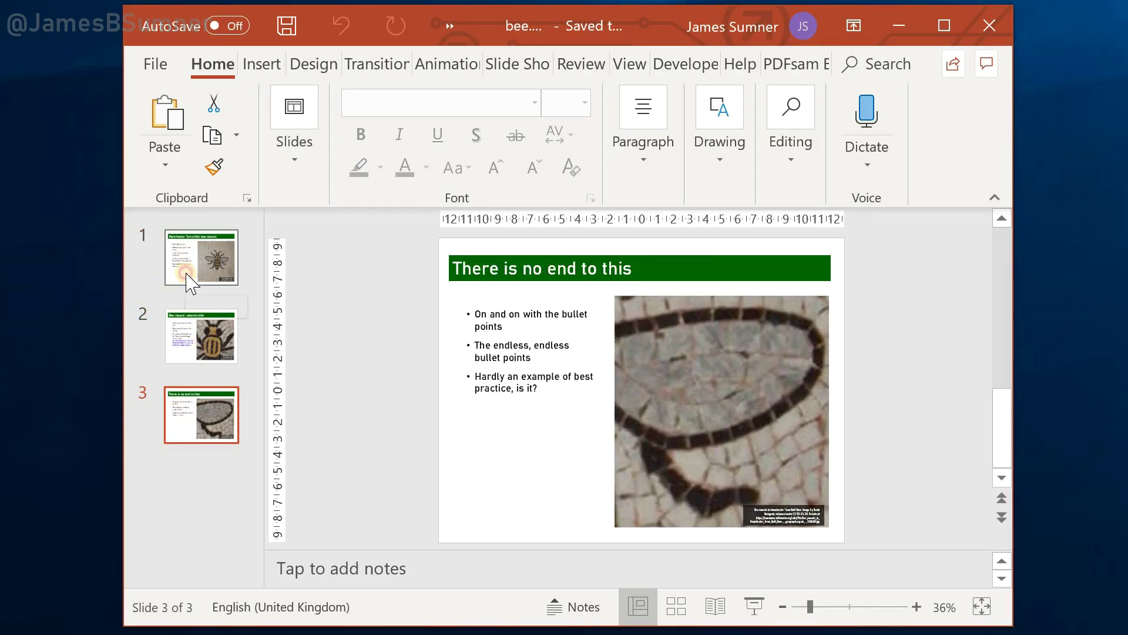
- Go back to slide 1, forward to slide 3, and return to slide 1
{"action": "left_click", "coordinate": [189, 277]}
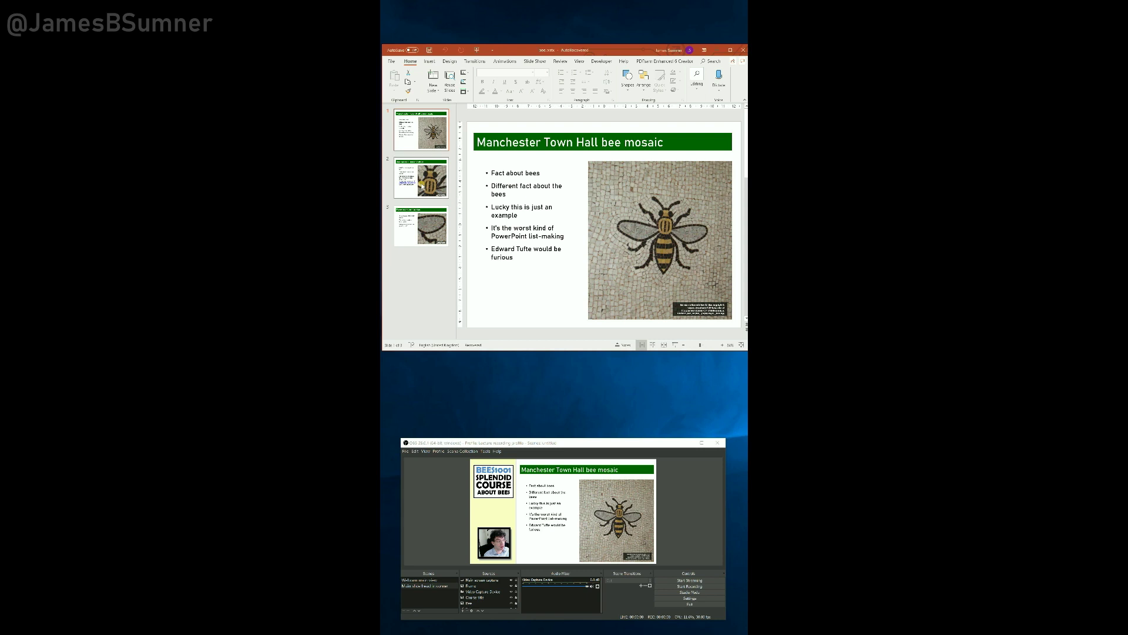
{"action": "left_click", "coordinate": [420, 184]}
{"action": "key", "text": "Down"}
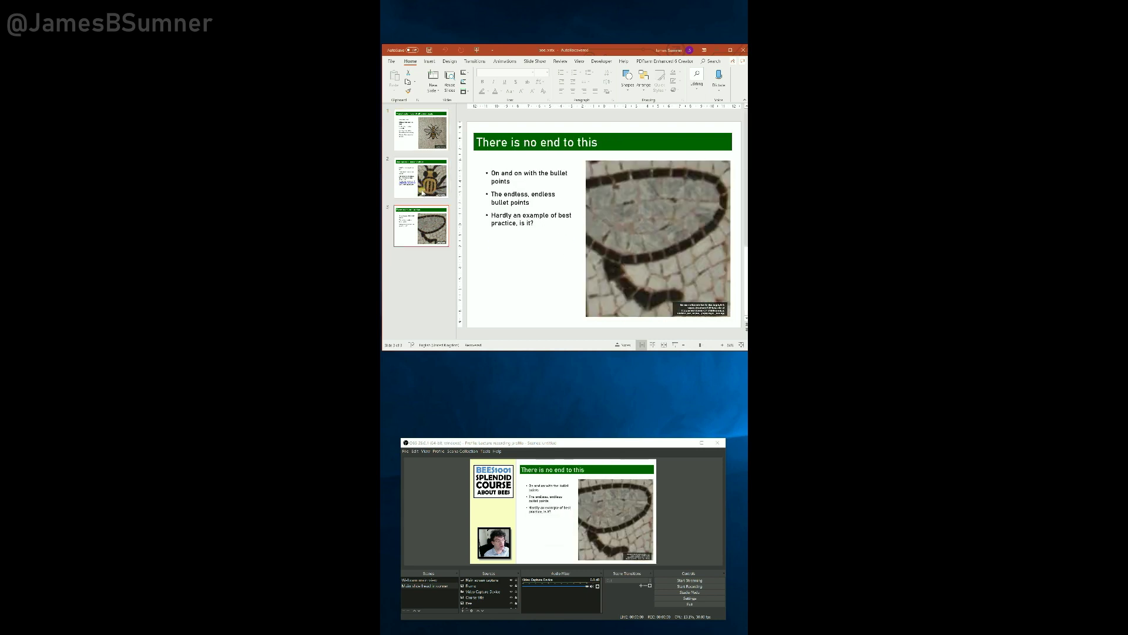
{"action": "left_click", "coordinate": [429, 145]}
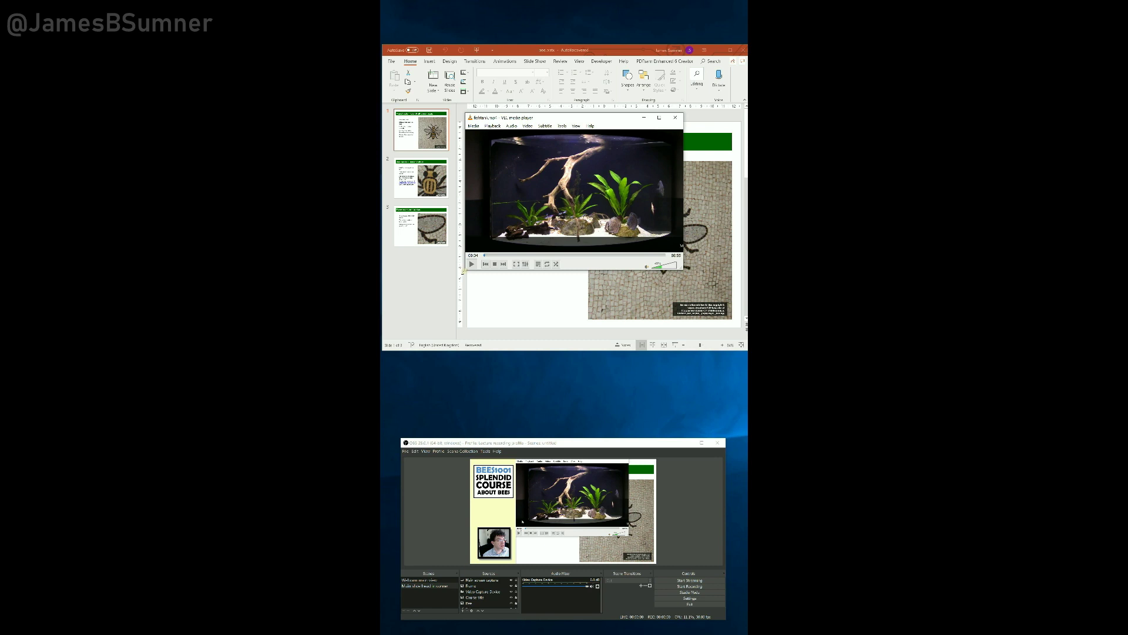
- Play the fishtank video in VLC and enlarge its window to fill the captured area
{"action": "left_click", "coordinate": [472, 264]}
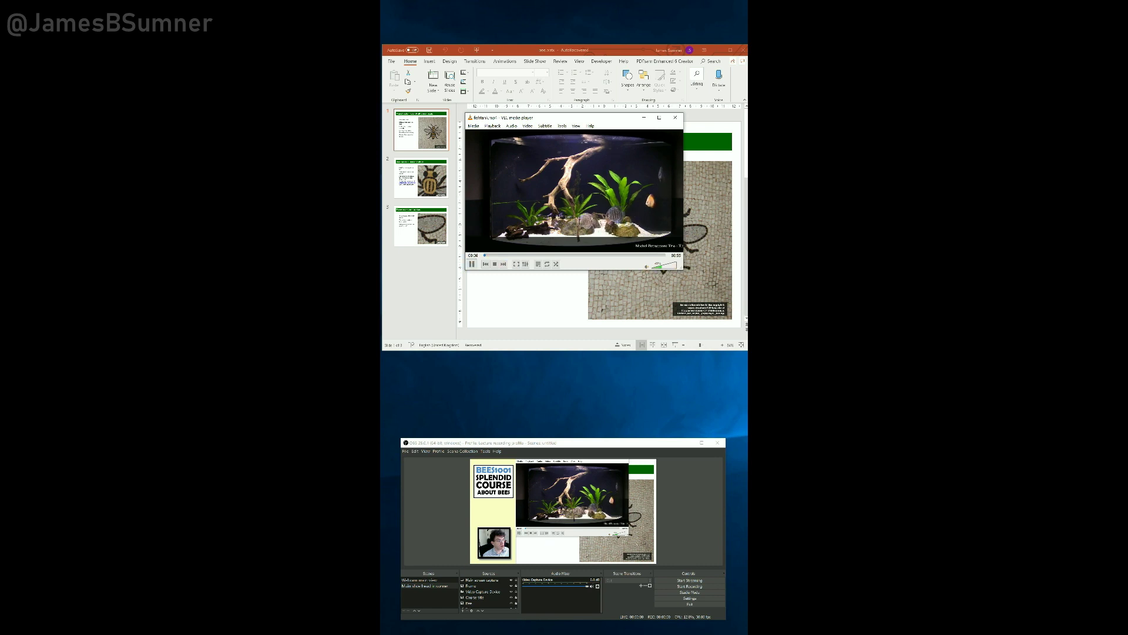
{"action": "left_click_drag", "start_coordinate": [683, 270], "coordinate": [819, 348]}
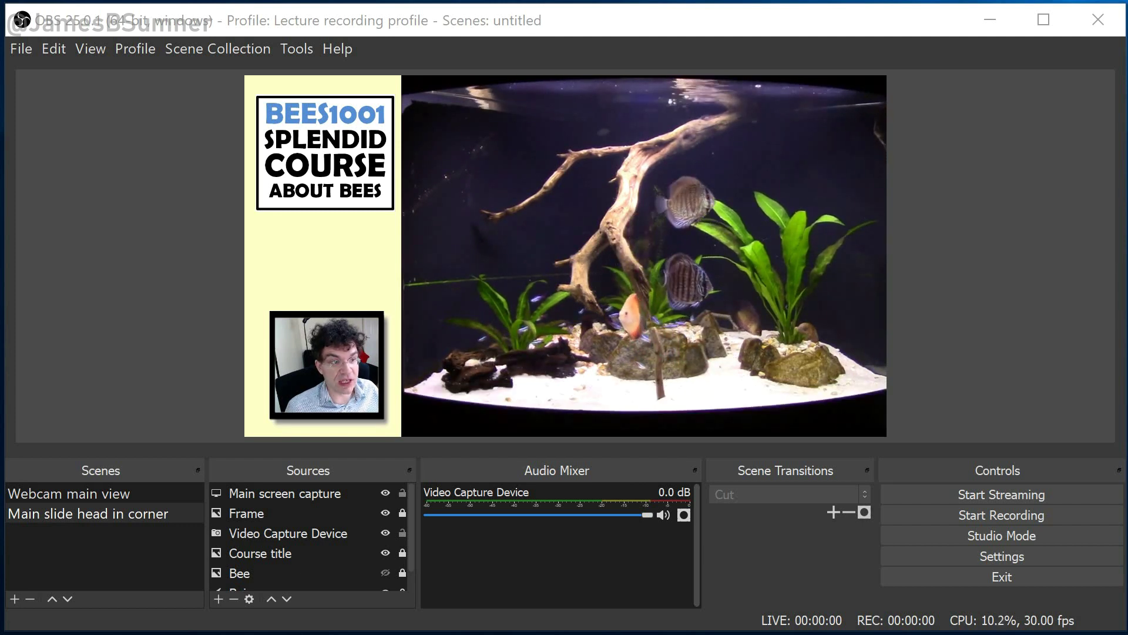
- Bring the Excel bar chart forward, type 'xzxzx', then flip to Webcam main view and back
{"action": "key", "text": "alt+Tab"}
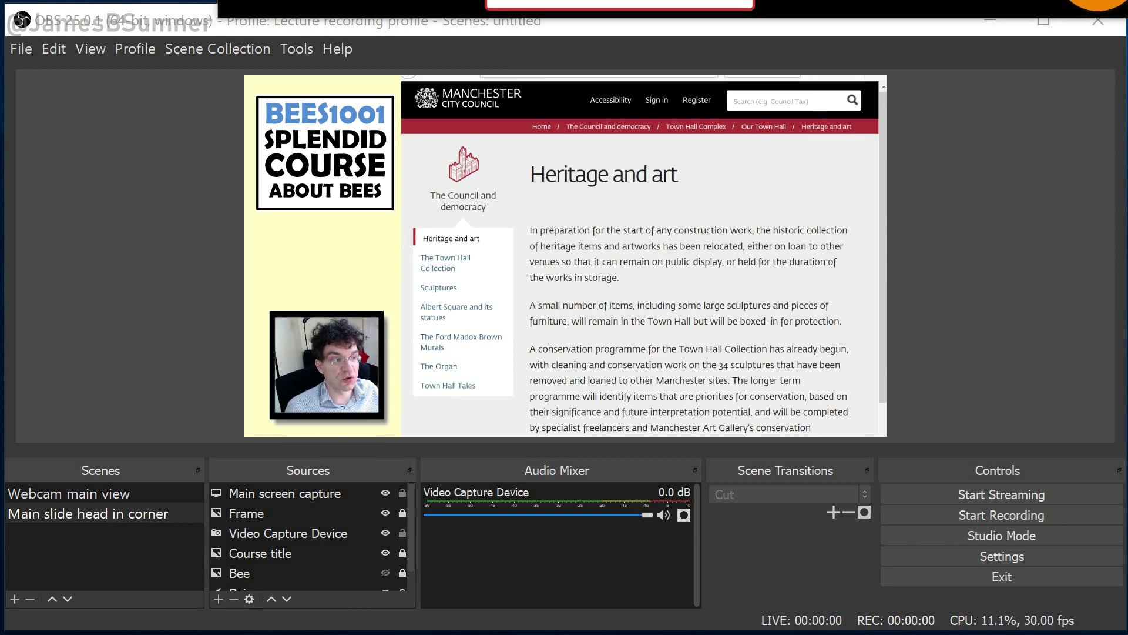
{"action": "key", "text": "alt+Tab"}
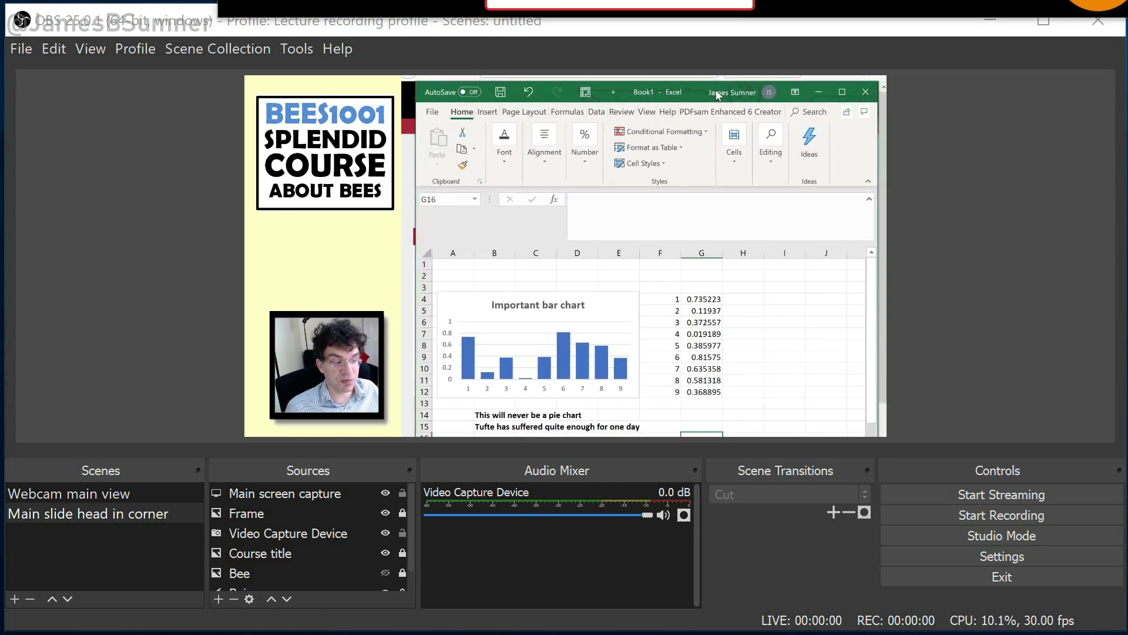
{"action": "type", "text": "xzxz"}
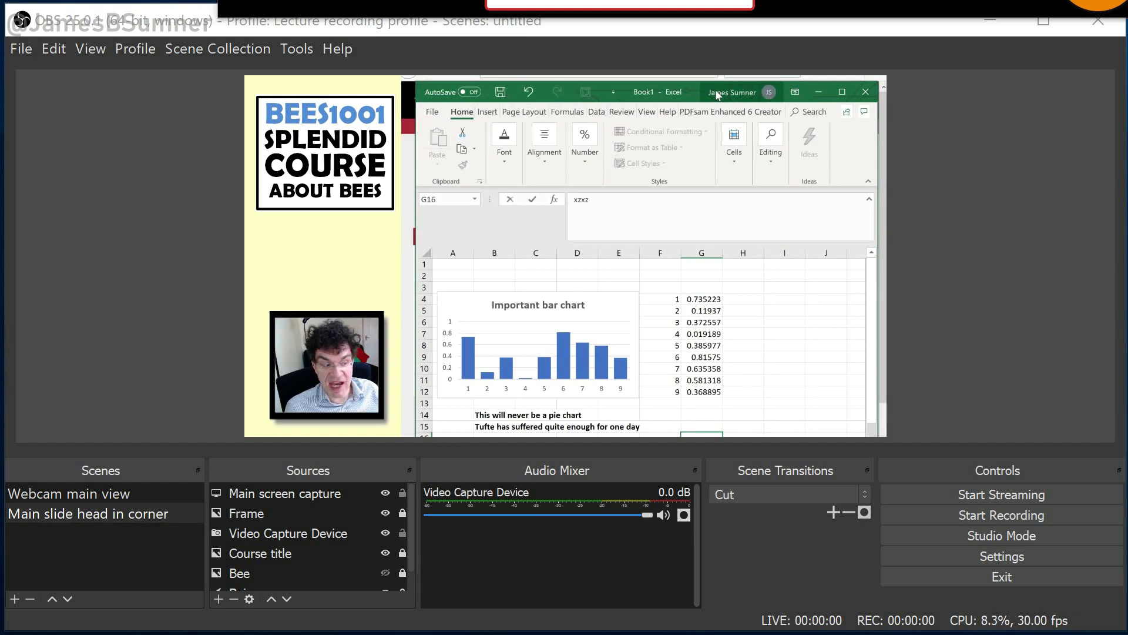
{"action": "type", "text": "x"}
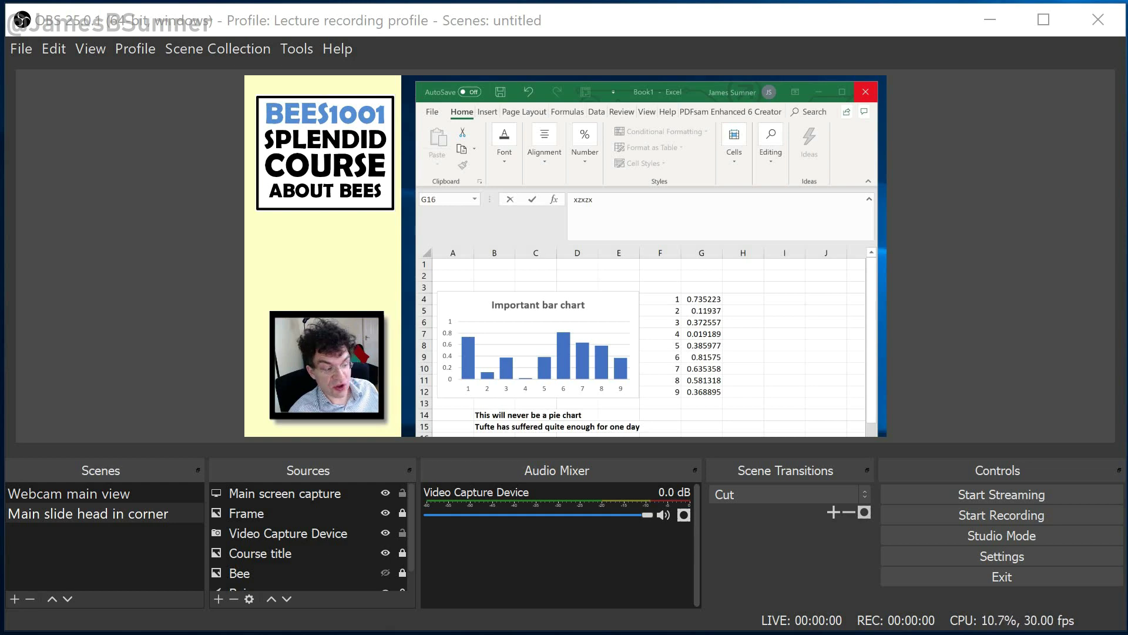
{"action": "key", "text": "F1"}
{"action": "key", "text": "F2"}
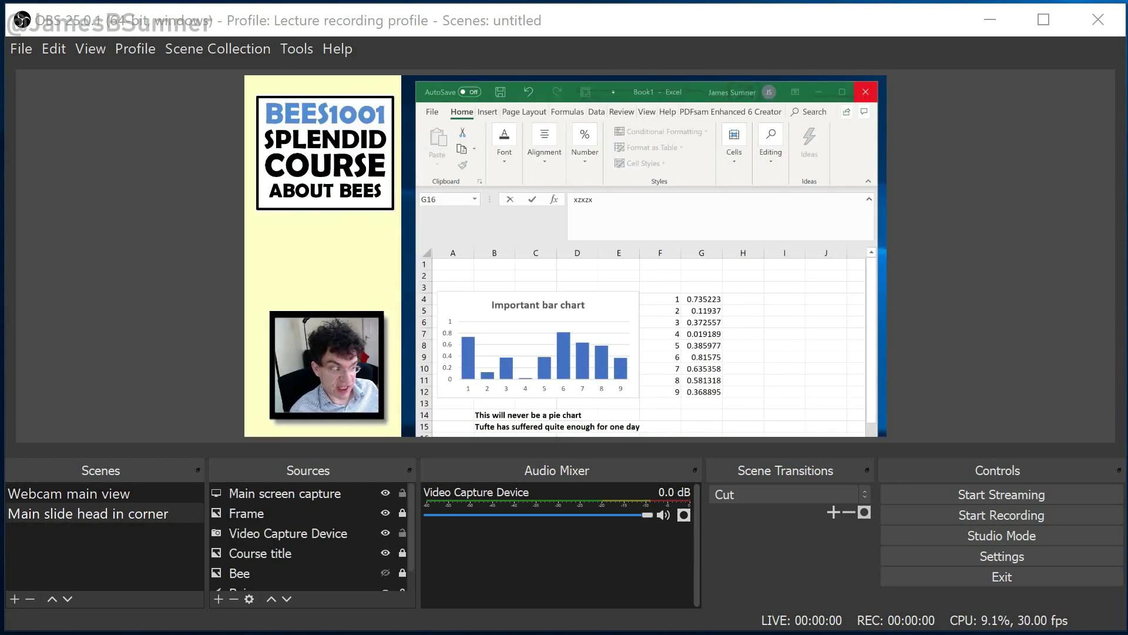
- Rename the untitled scene collection to 'Teaching view'
{"action": "key", "text": "alt+s"}
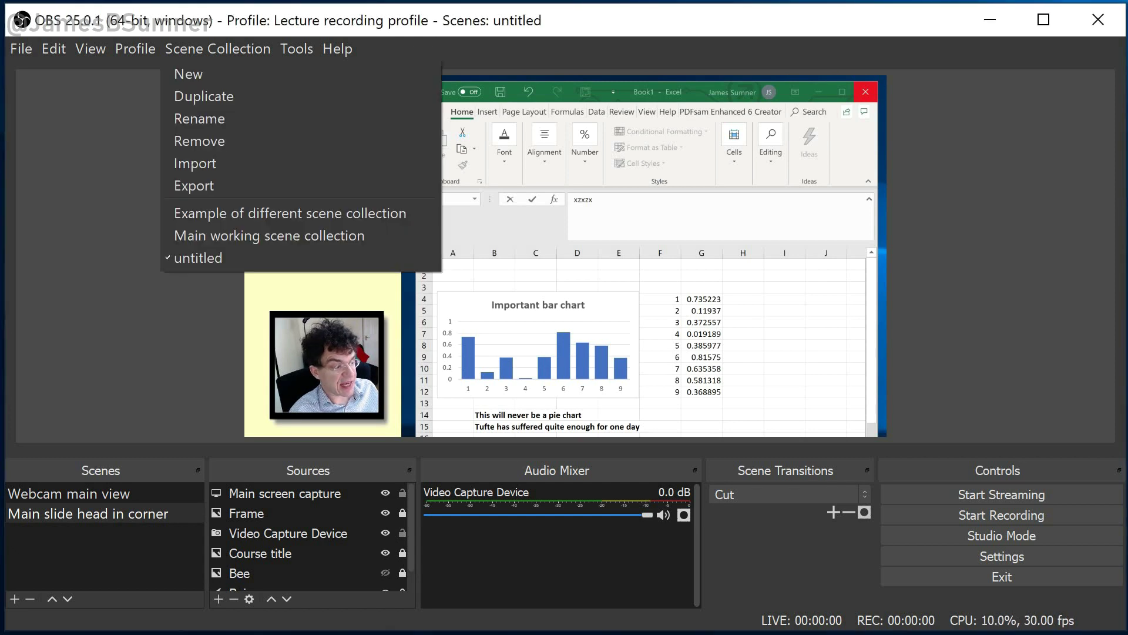
{"action": "key", "text": "Down"}
{"action": "key", "text": "Down"}
{"action": "key", "text": "Down"}
{"action": "key", "text": "Down"}
{"action": "key", "text": "Down"}
{"action": "key", "text": "Down"}
{"action": "key", "text": "Down"}
{"action": "key", "text": "Down"}
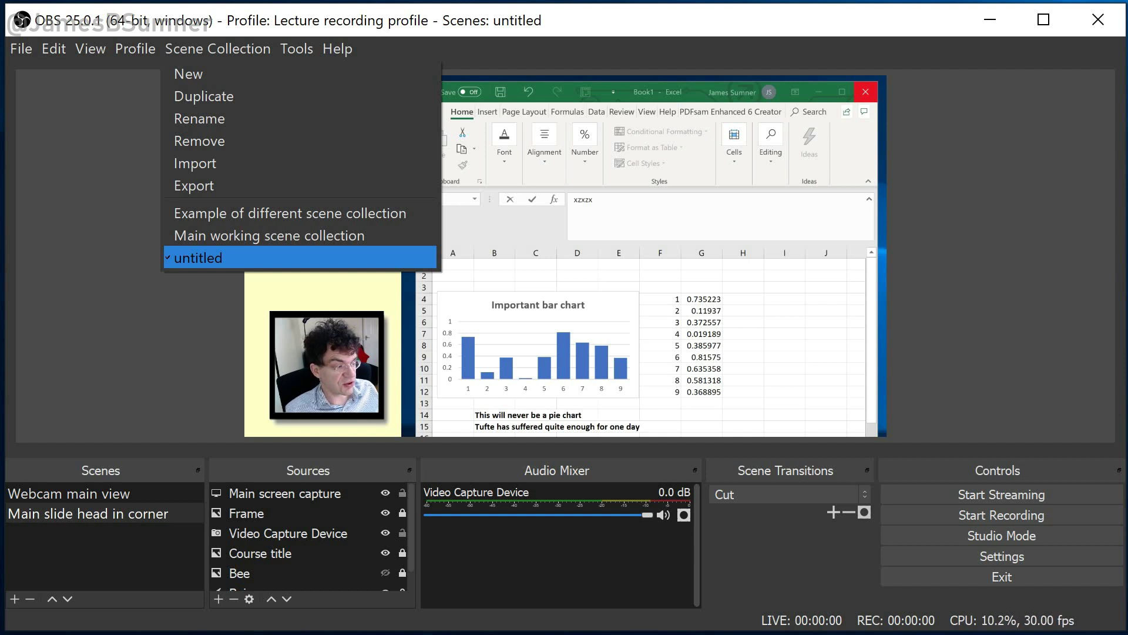
{"action": "left_click", "coordinate": [185, 121]}
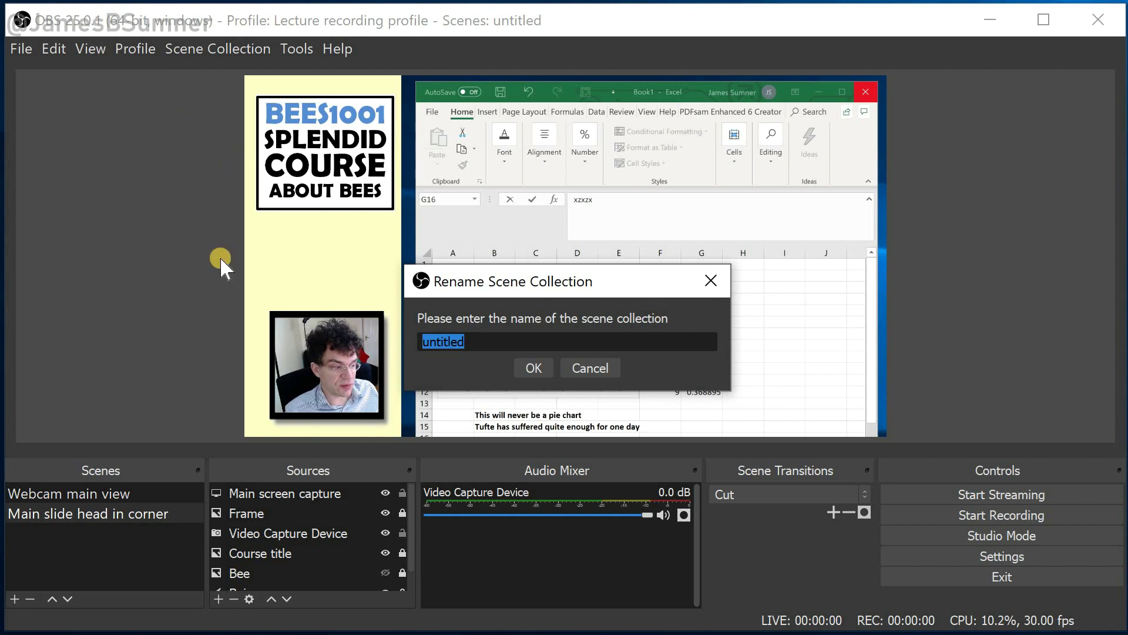
{"action": "type", "text": "Teac"}
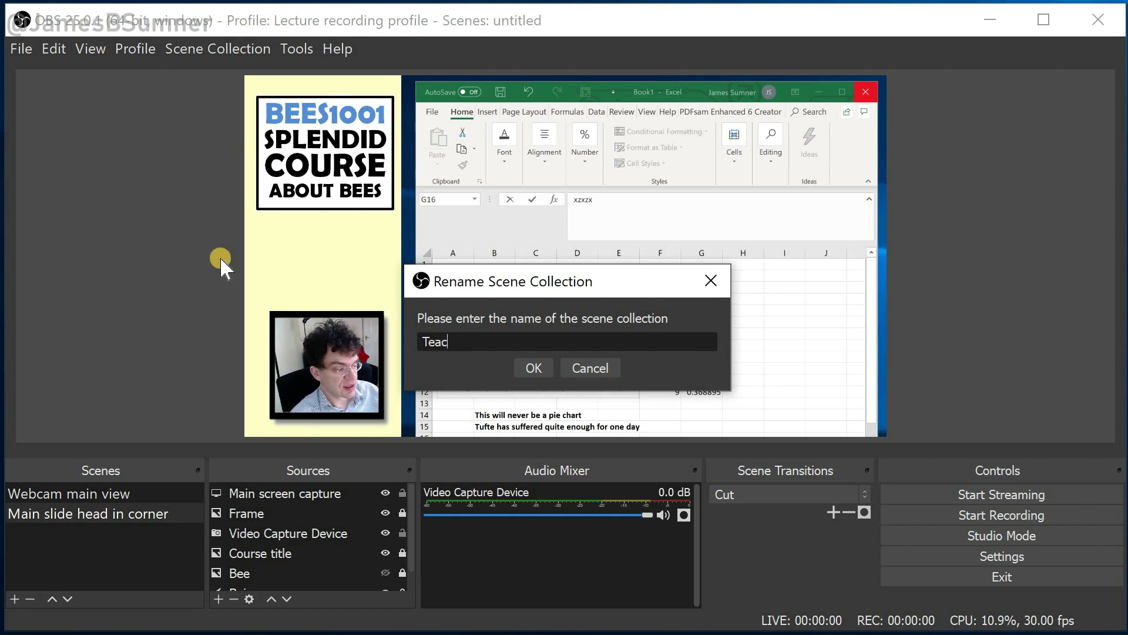
{"action": "type", "text": "hing view"}
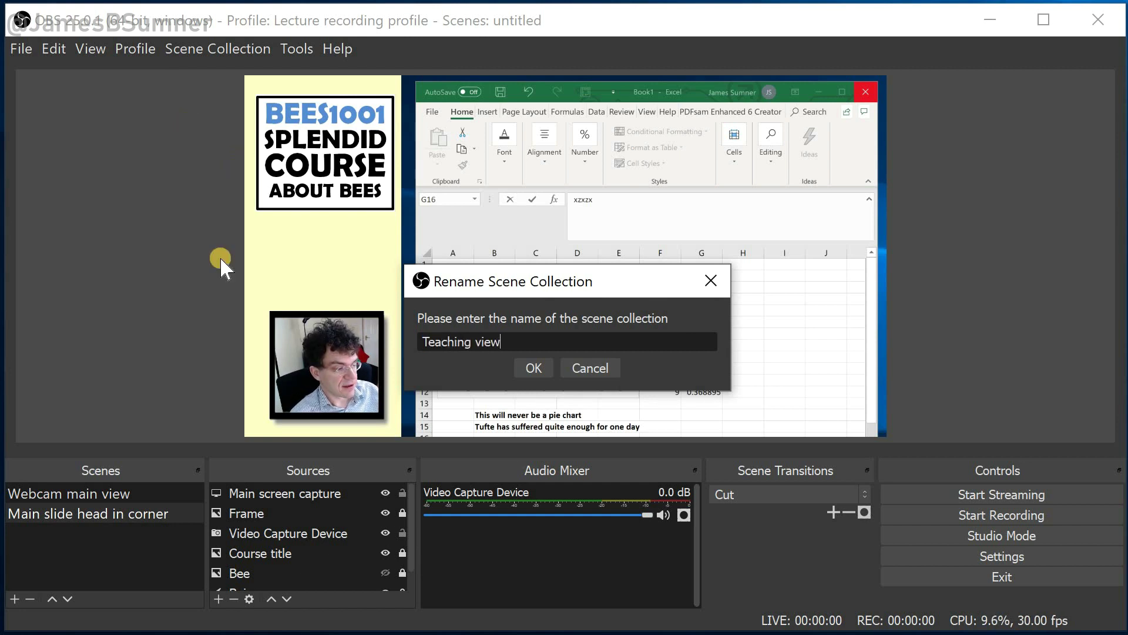
{"action": "left_click", "coordinate": [536, 366]}
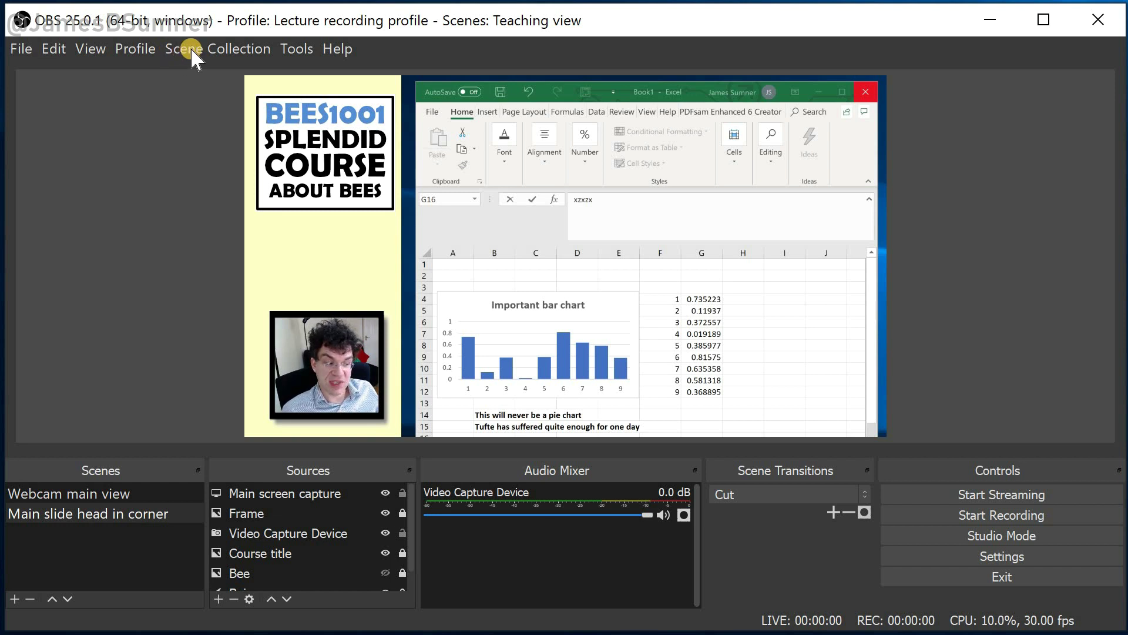
- Load 'Example of different scene collection' from the Scene Collection menu
{"action": "left_click", "coordinate": [192, 48]}
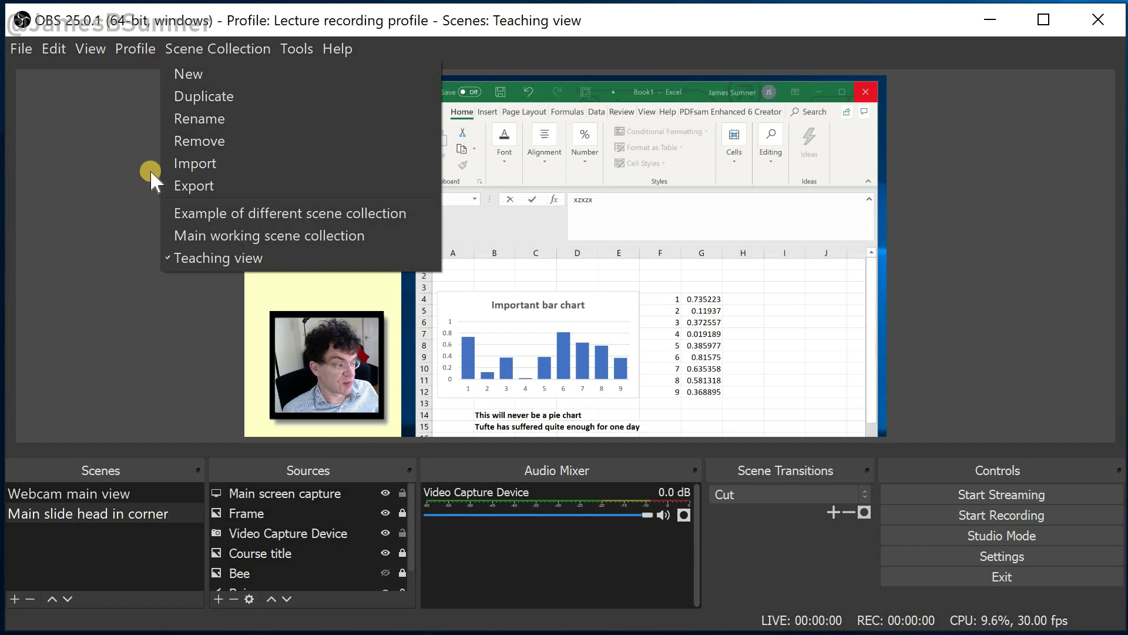
{"action": "left_click", "coordinate": [237, 209]}
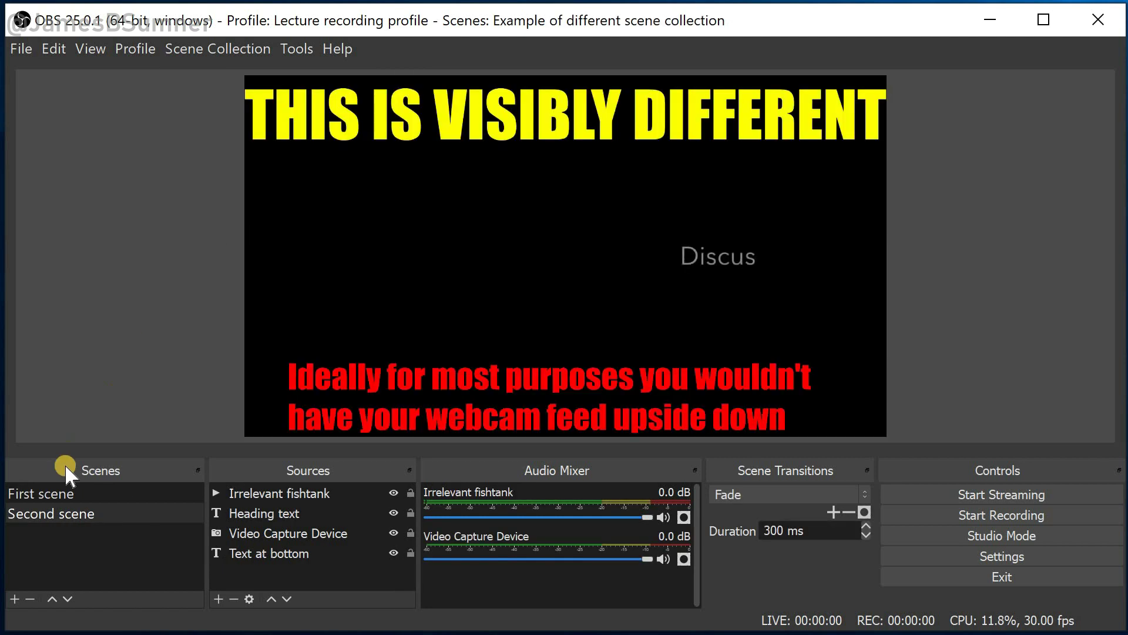
- Alternate three times between First scene and Second scene to watch the 300 ms fade, ending on First scene
{"action": "left_click", "coordinate": [63, 500]}
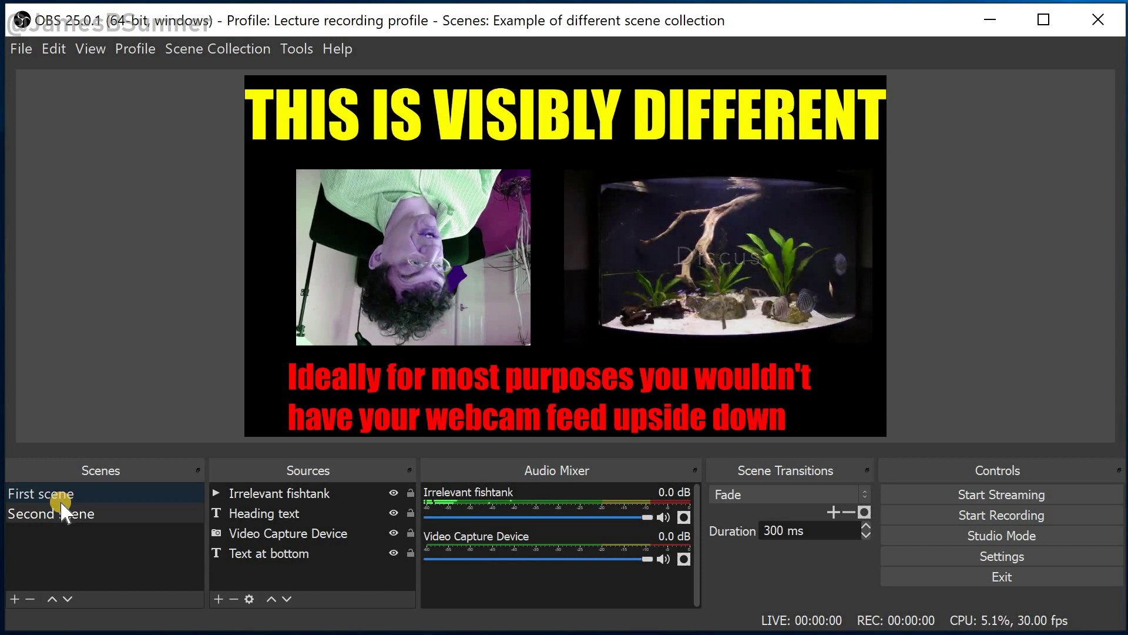
{"action": "left_click", "coordinate": [57, 516]}
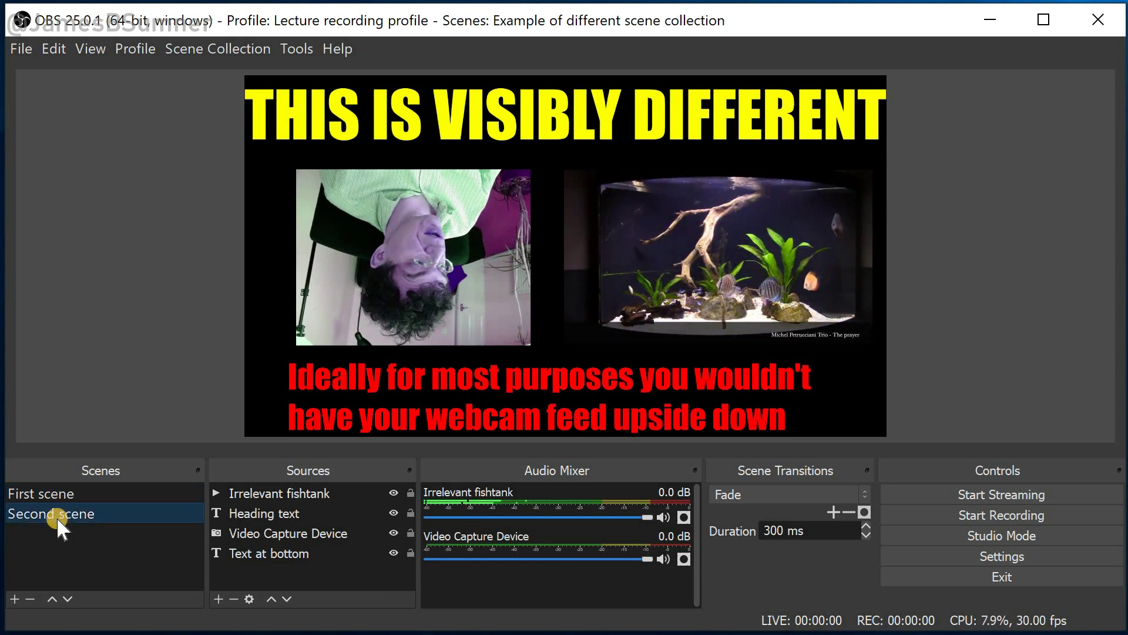
{"action": "left_click", "coordinate": [55, 497]}
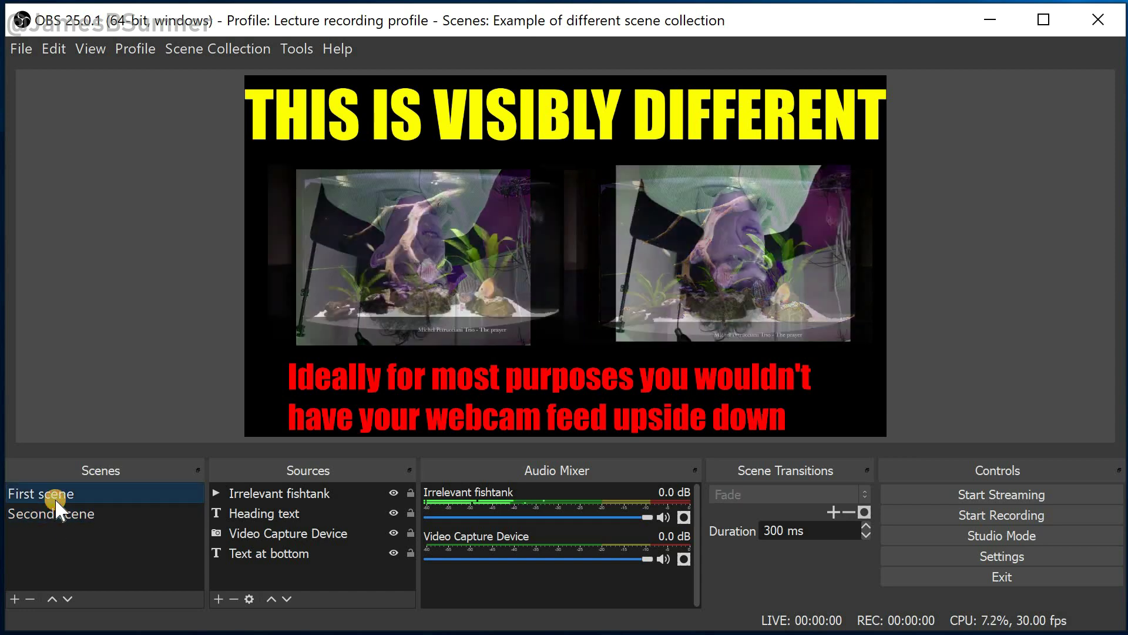
{"action": "left_click", "coordinate": [55, 513]}
{"action": "left_click", "coordinate": [58, 498]}
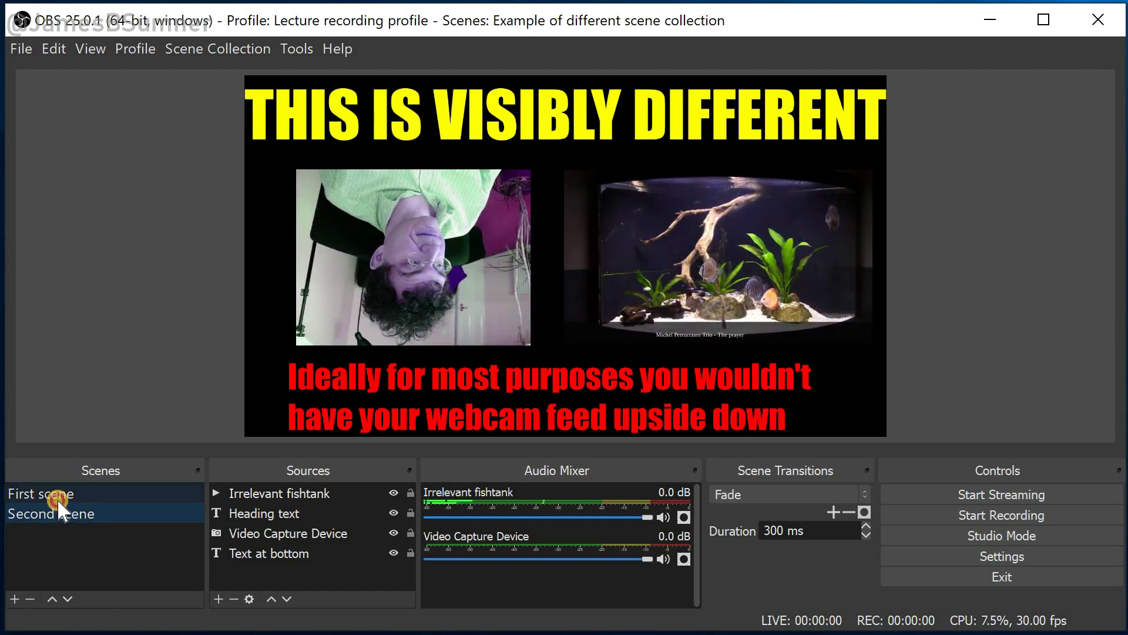
{"action": "left_click", "coordinate": [55, 512]}
{"action": "left_click", "coordinate": [62, 493]}
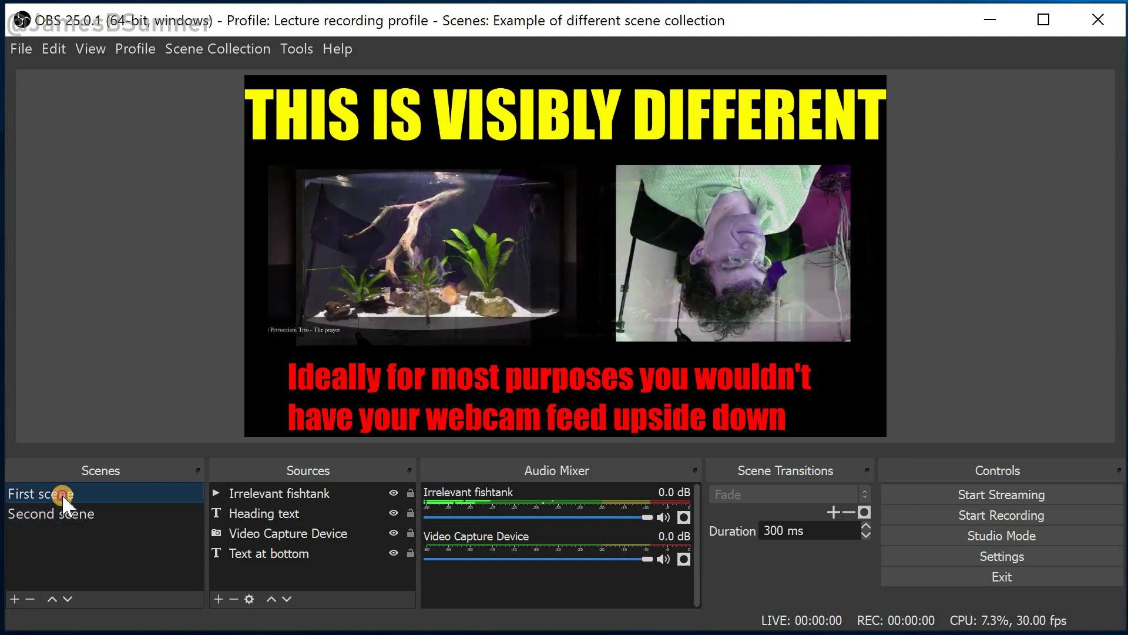
{"action": "left_click", "coordinate": [202, 45]}
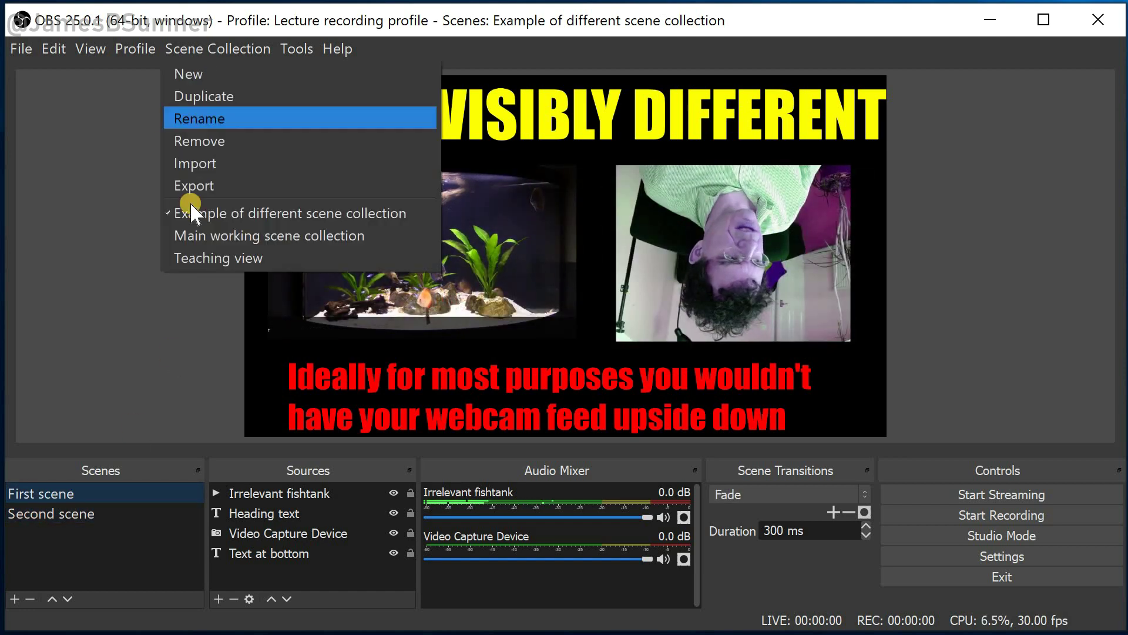
- Load the Teaching view scene collection and press hotkey 1 for the full webcam scene
{"action": "left_click", "coordinate": [198, 256]}
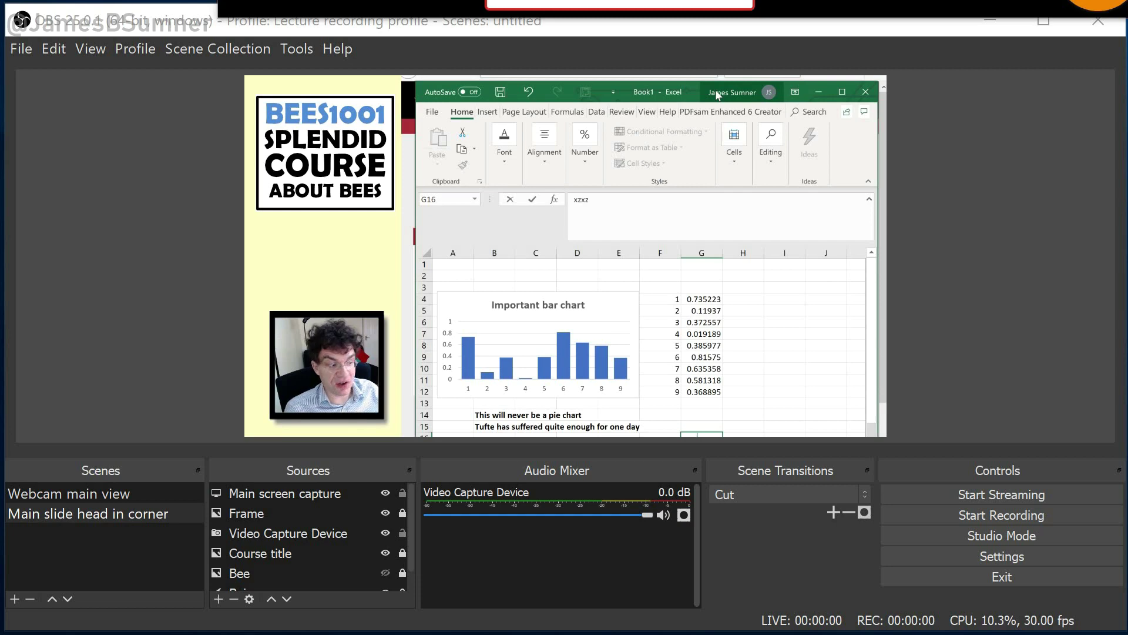
{"action": "key", "text": "1"}
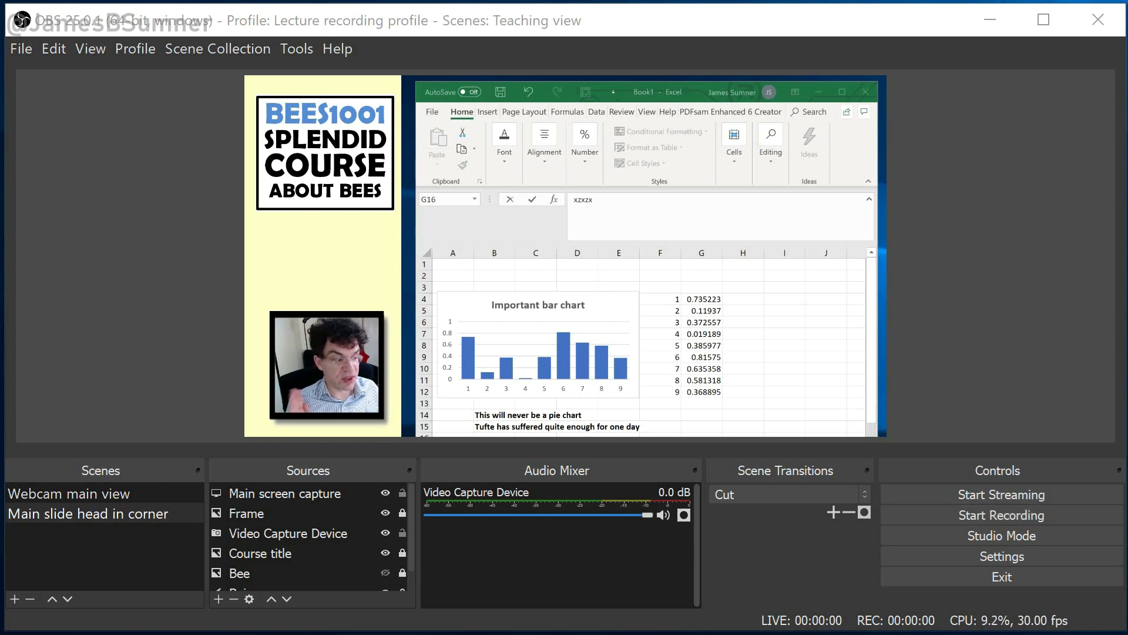
- Bring Firefox over Excel in the capture and open the 'How to record videos in OBS' YouTube tutorial
{"action": "left_click_drag", "start_coordinate": [885, 90], "coordinate": [608, 84]}
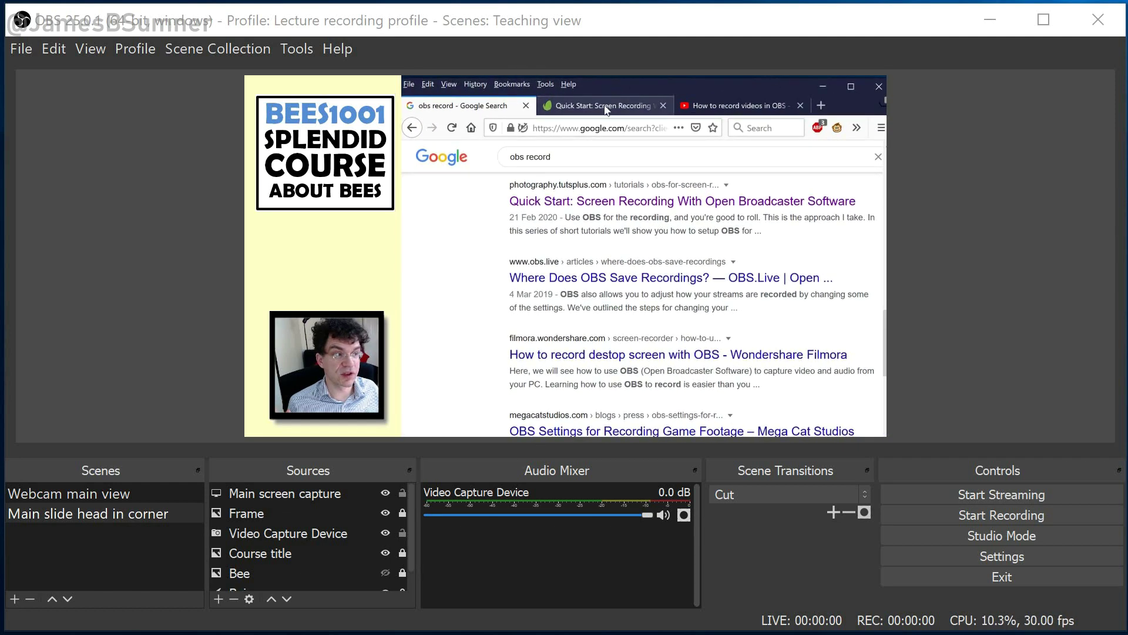
{"action": "left_click", "coordinate": [606, 109]}
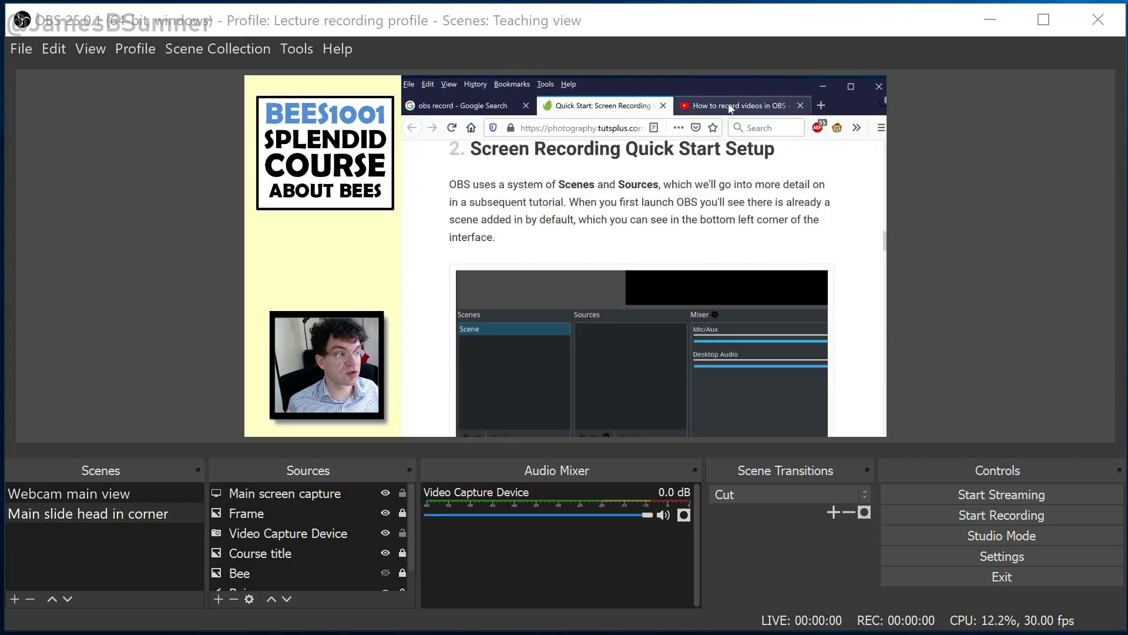
{"action": "left_click", "coordinate": [710, 101]}
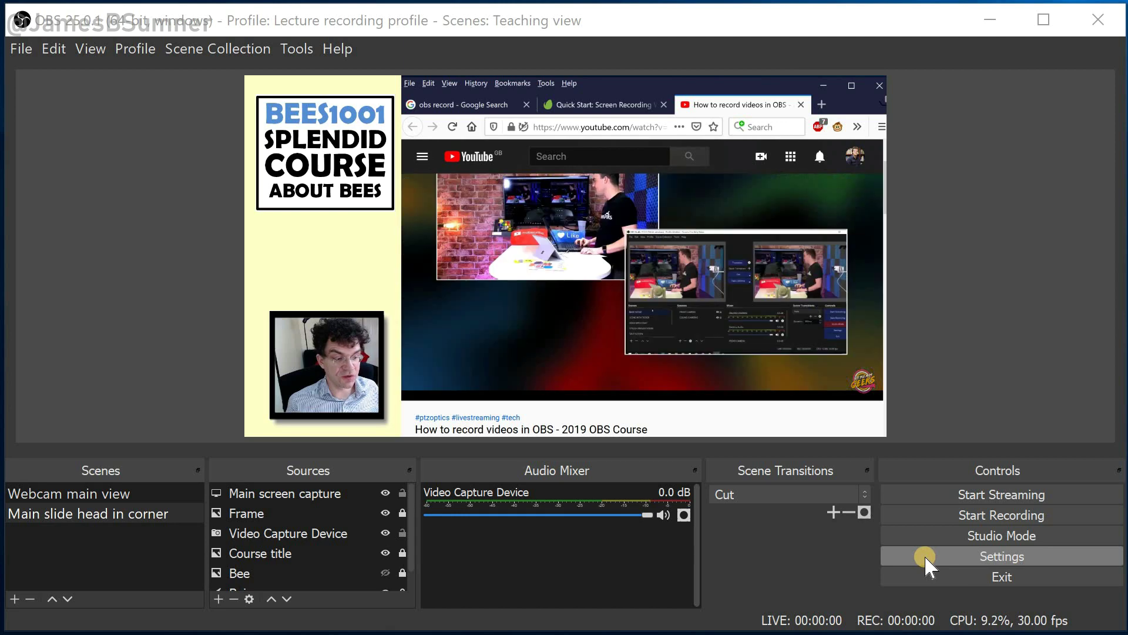
- Confirm the Output > Recording path stays on the Desktop, then start recording the webcam scene
{"action": "left_click", "coordinate": [925, 553]}
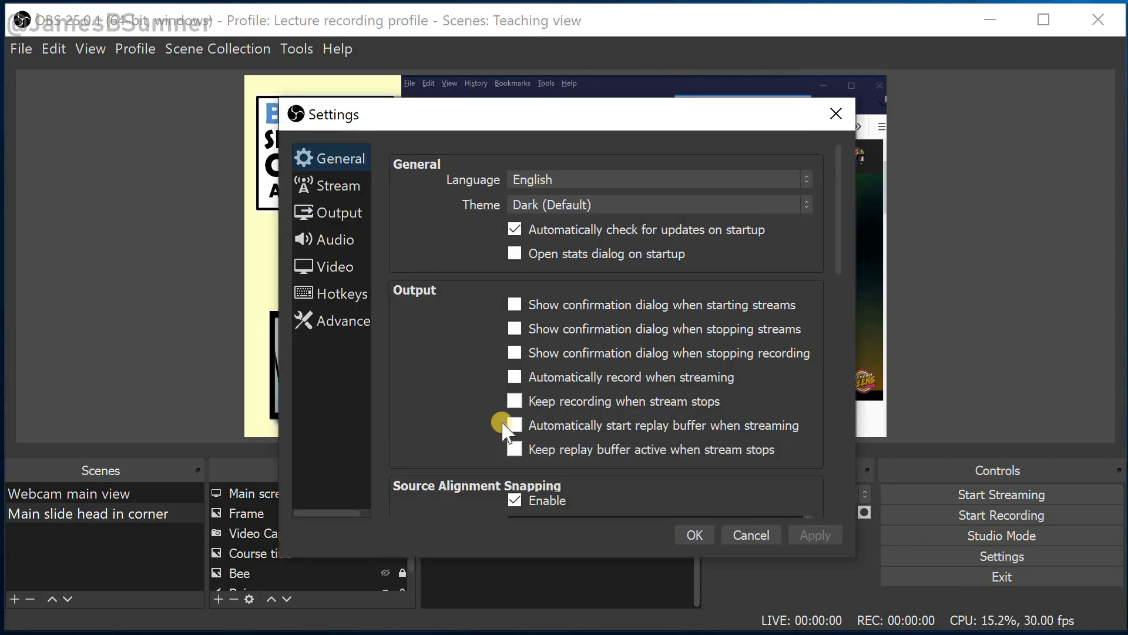
{"action": "left_click", "coordinate": [340, 212]}
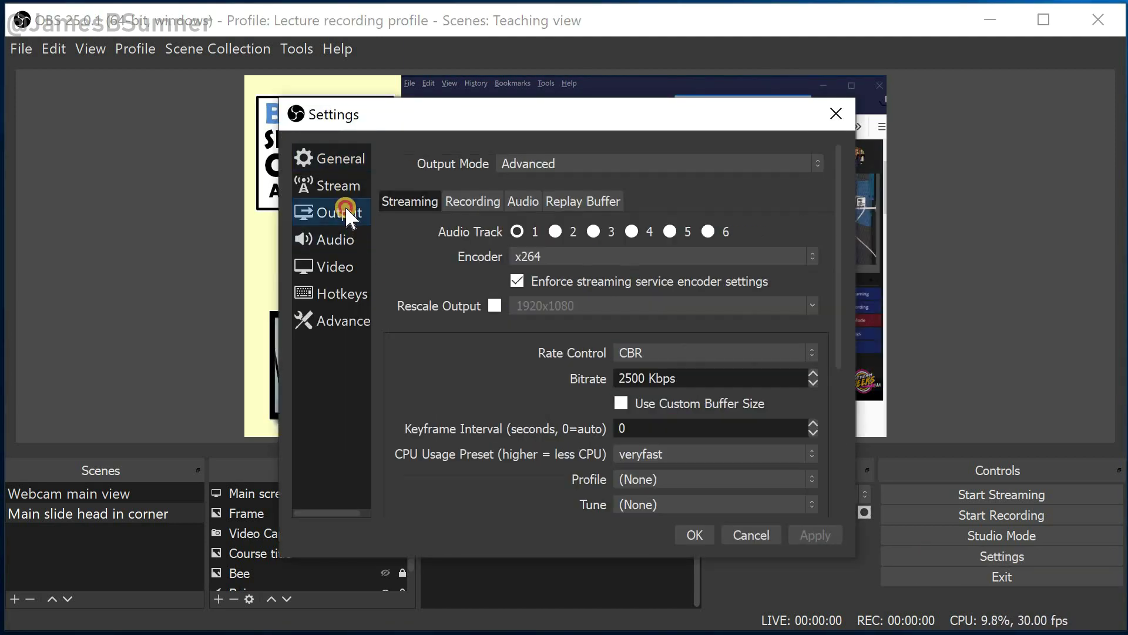
{"action": "left_click", "coordinate": [468, 200]}
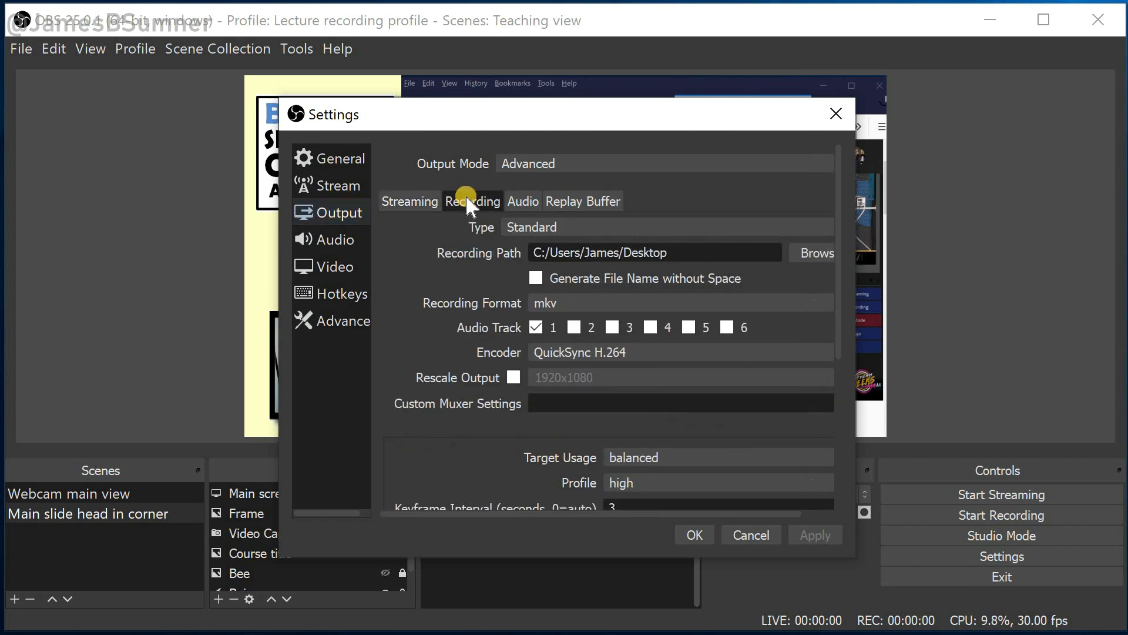
{"action": "left_click", "coordinate": [809, 254]}
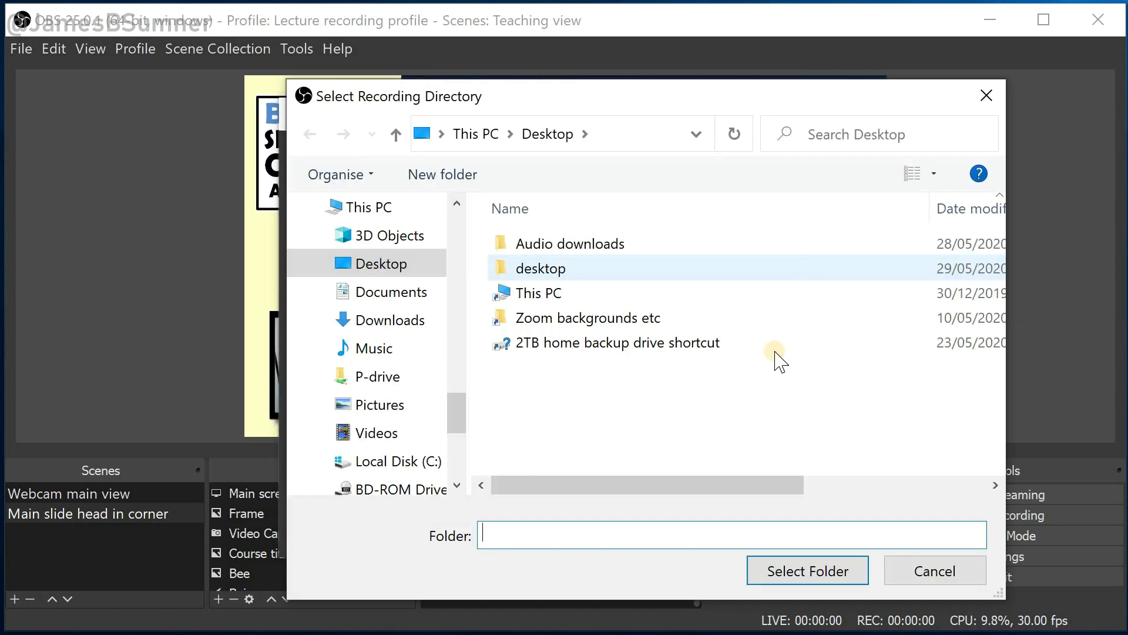
{"action": "left_click", "coordinate": [931, 574]}
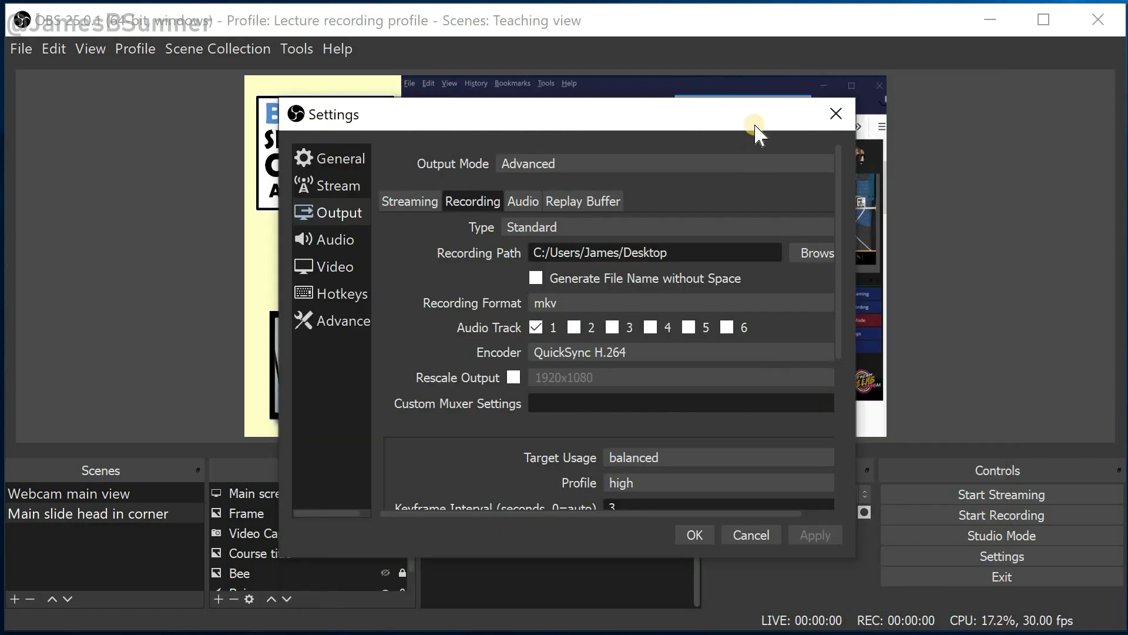
{"action": "left_click", "coordinate": [835, 118]}
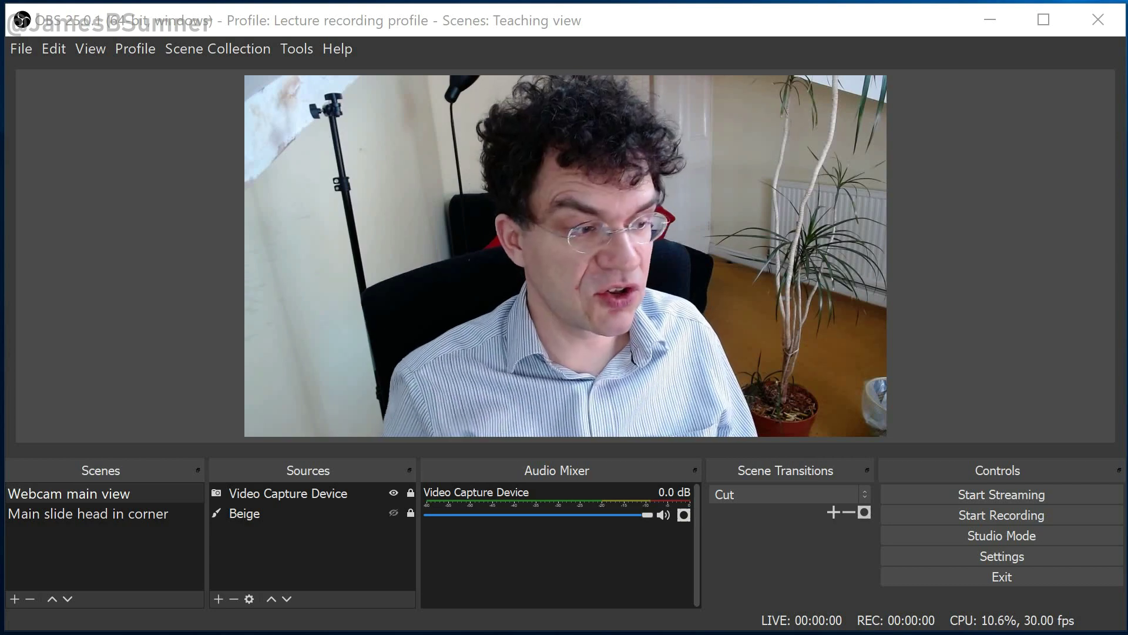
{"action": "left_click", "coordinate": [908, 511]}
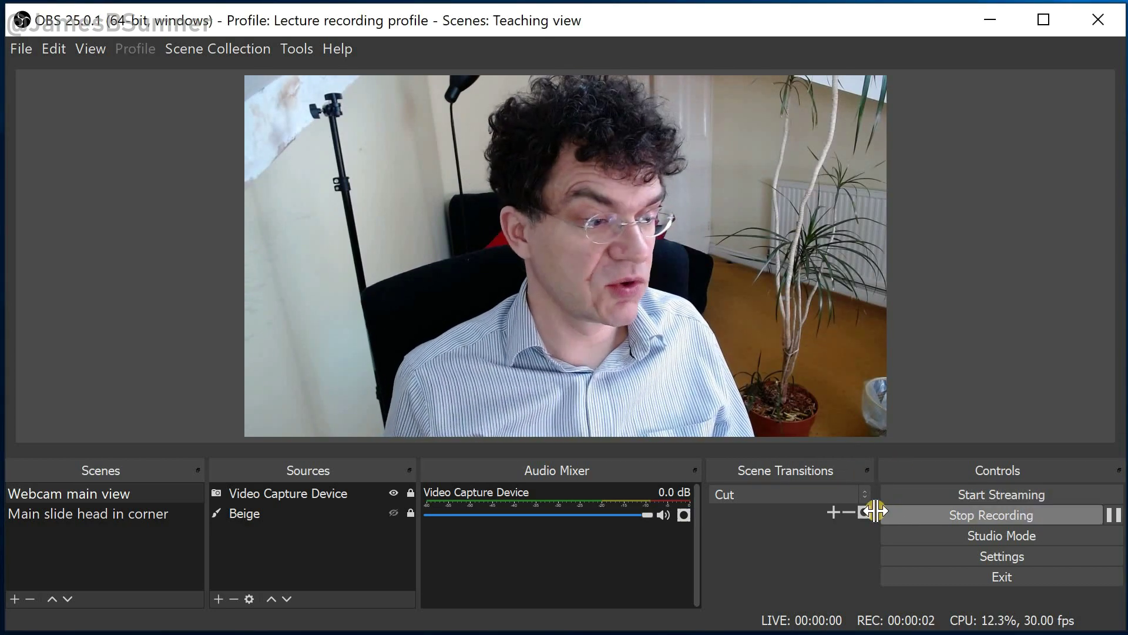
- Stop the recording, pause its VLC playback at 00:03, and move the player window aside
{"action": "left_click", "coordinate": [911, 515]}
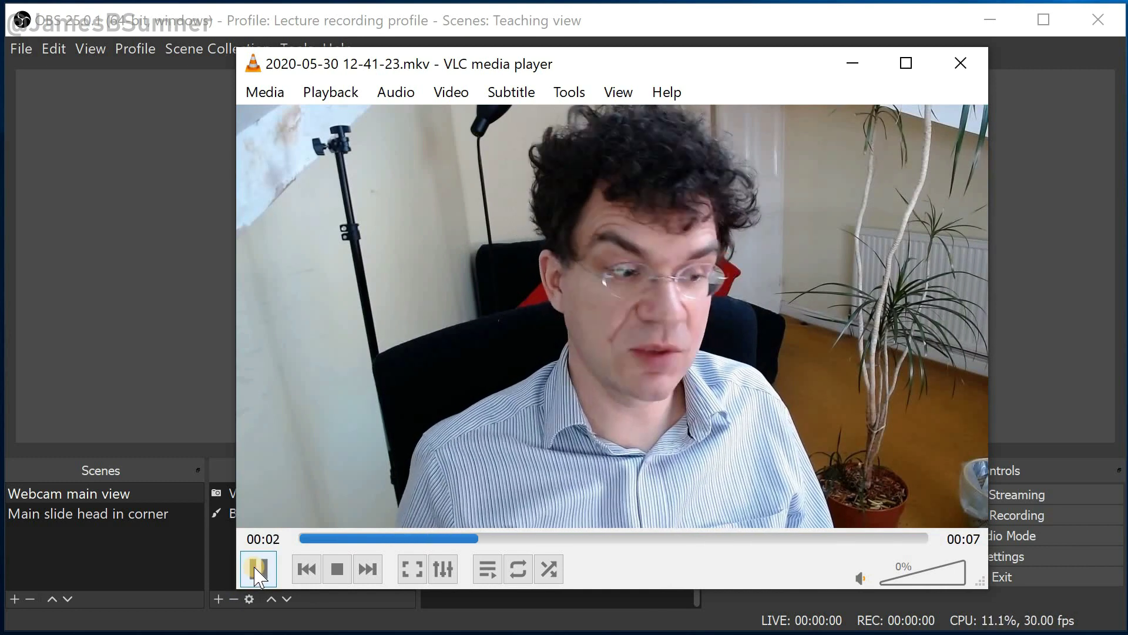
{"action": "left_click", "coordinate": [258, 569]}
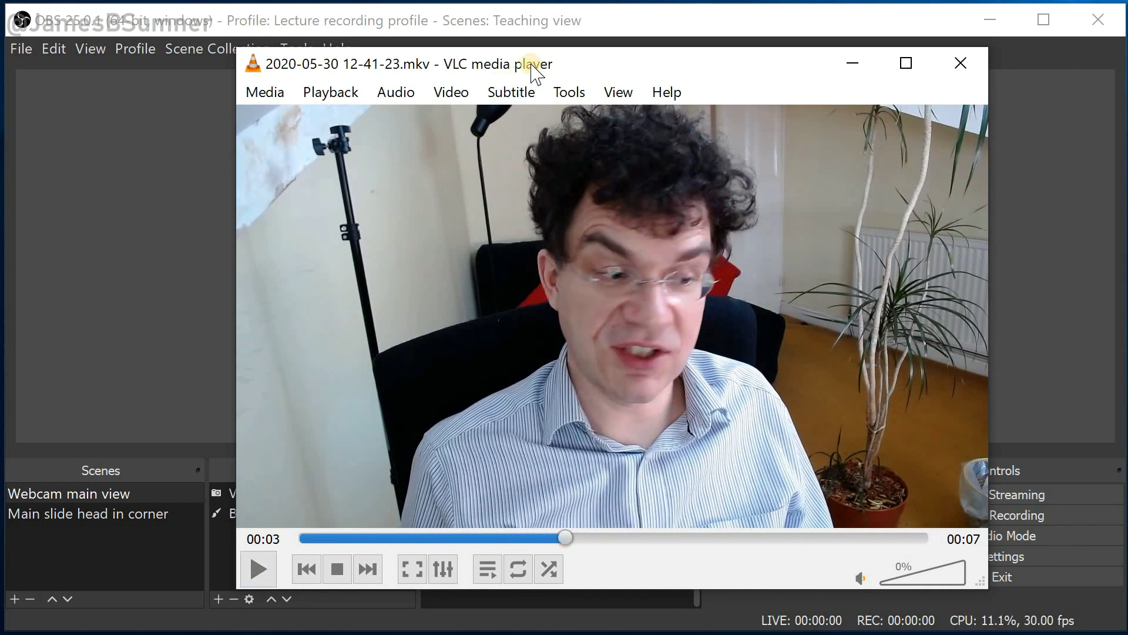
{"action": "left_click_drag", "start_coordinate": [534, 71], "coordinate": [871, 124]}
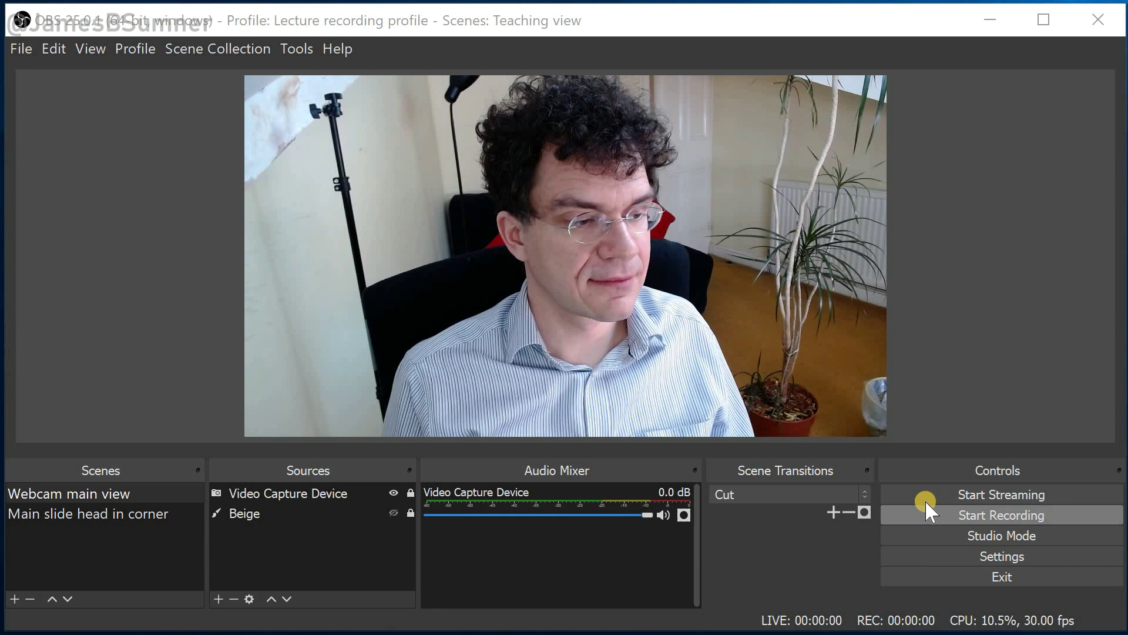
- Start a new recording, switch to Webcam main view, and pause/resume it repeatedly with the button and Ctrl+P, ending paused
{"action": "left_click", "coordinate": [930, 513]}
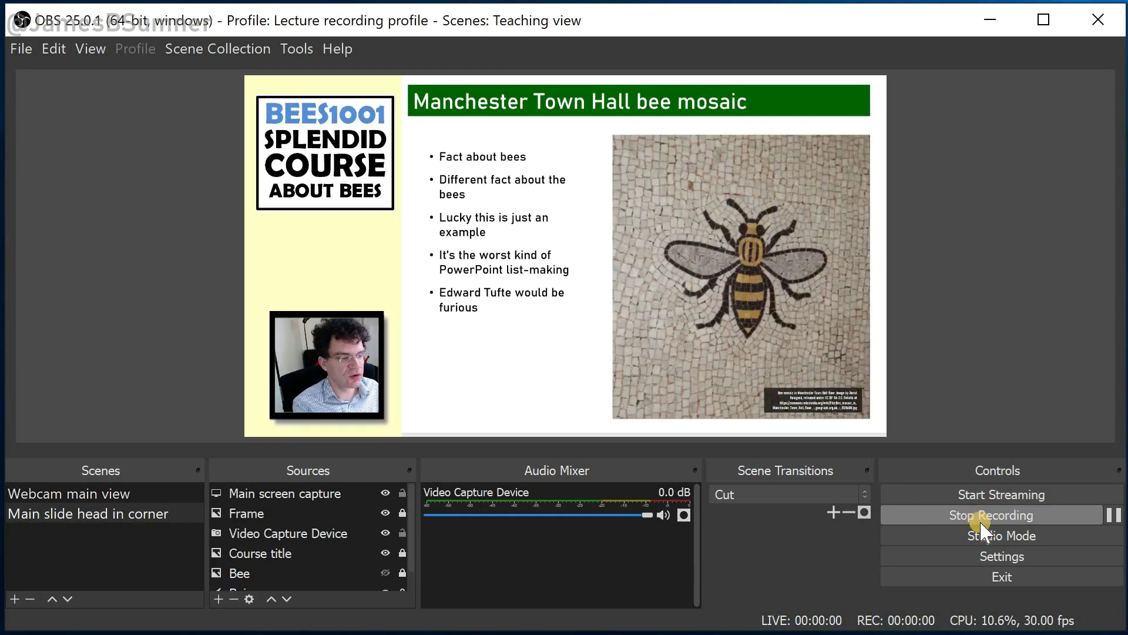
{"action": "left_click", "coordinate": [1112, 514]}
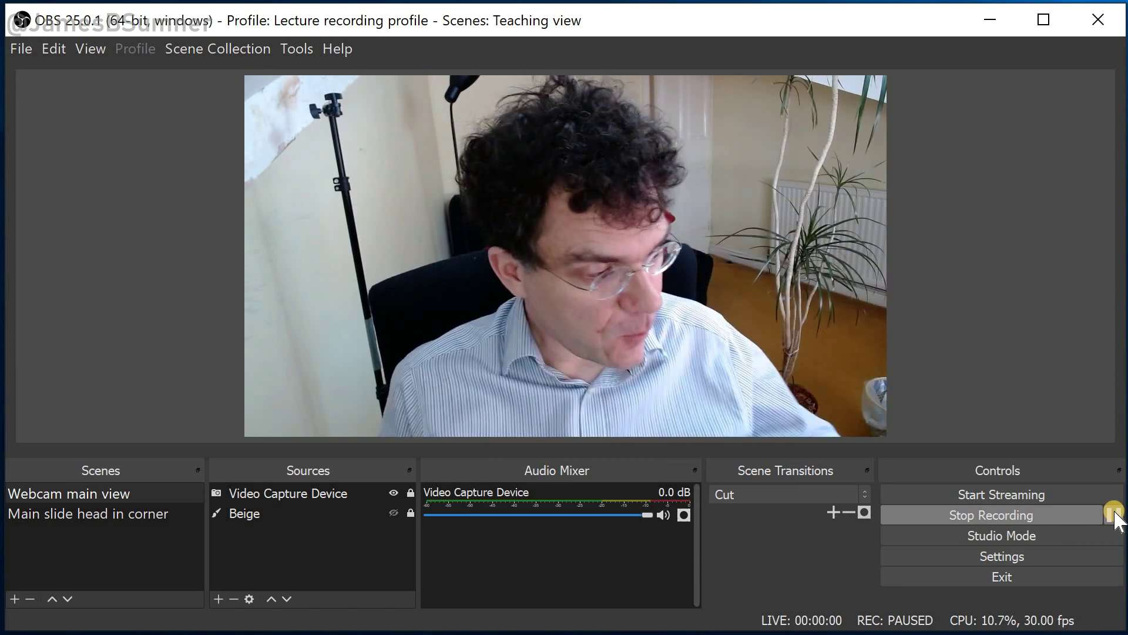
{"action": "left_click", "coordinate": [1113, 515]}
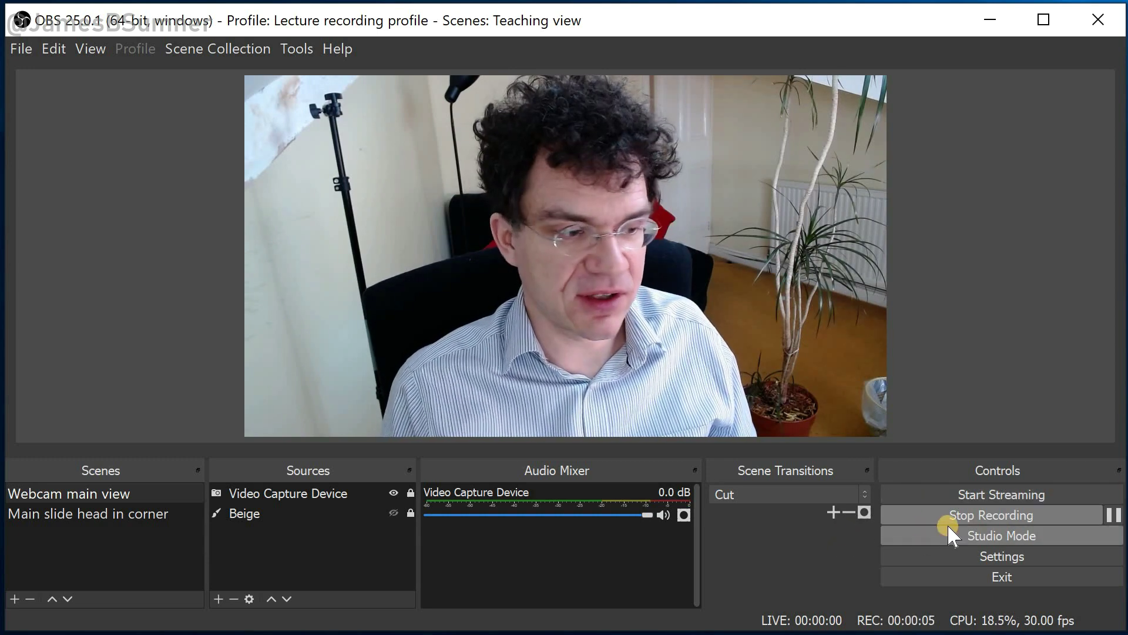
{"action": "left_click", "coordinate": [951, 514]}
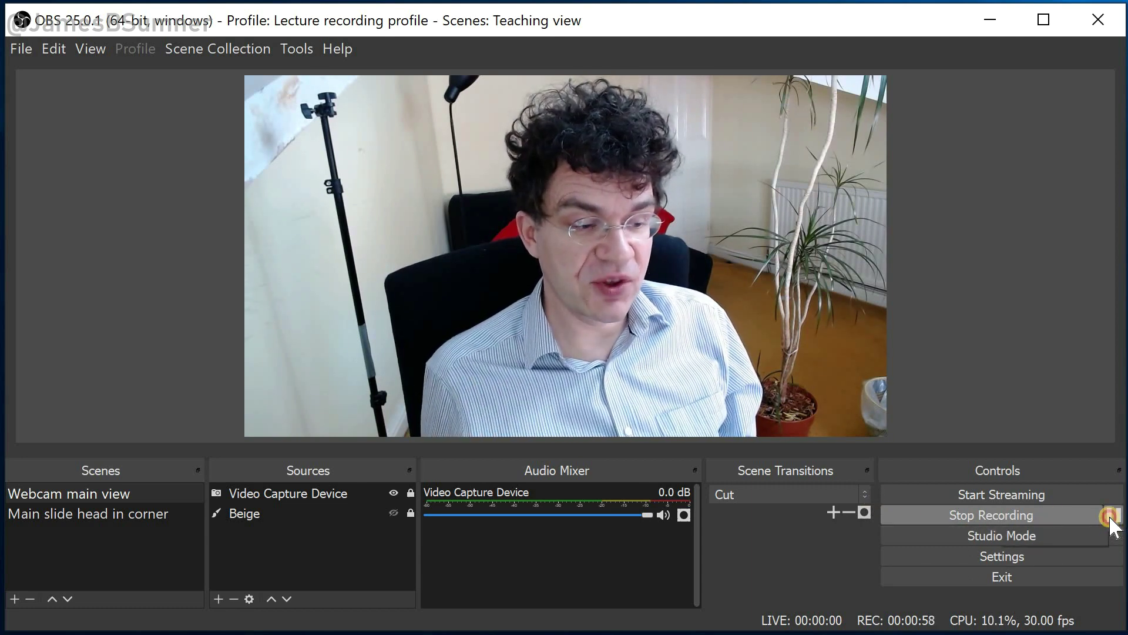
{"action": "key", "text": "ctrl+p"}
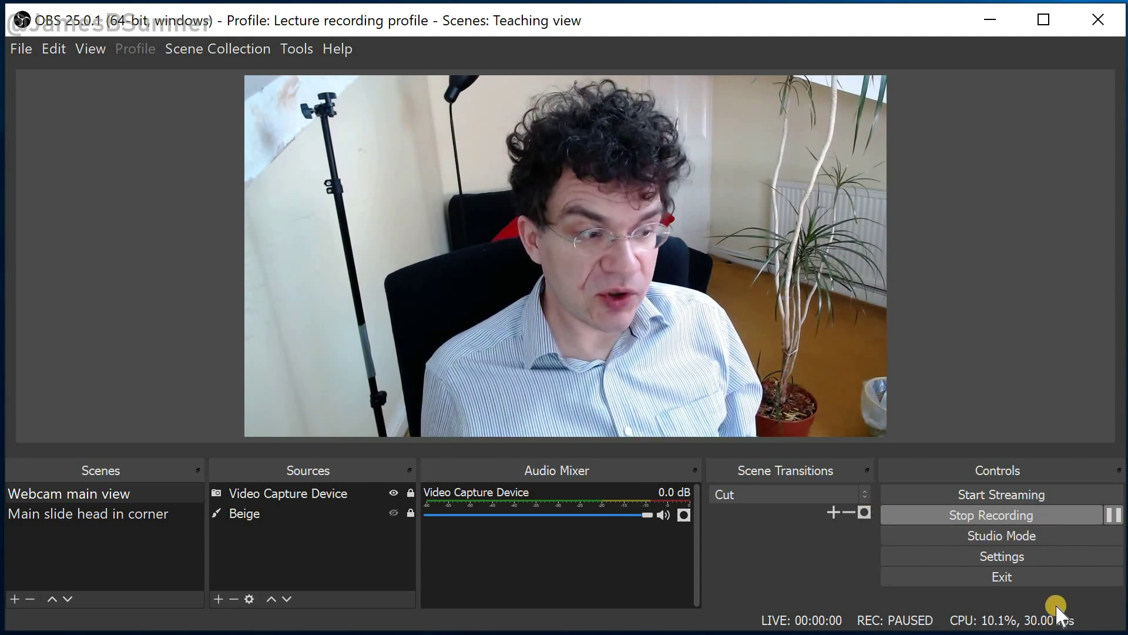
{"action": "left_click", "coordinate": [1112, 517]}
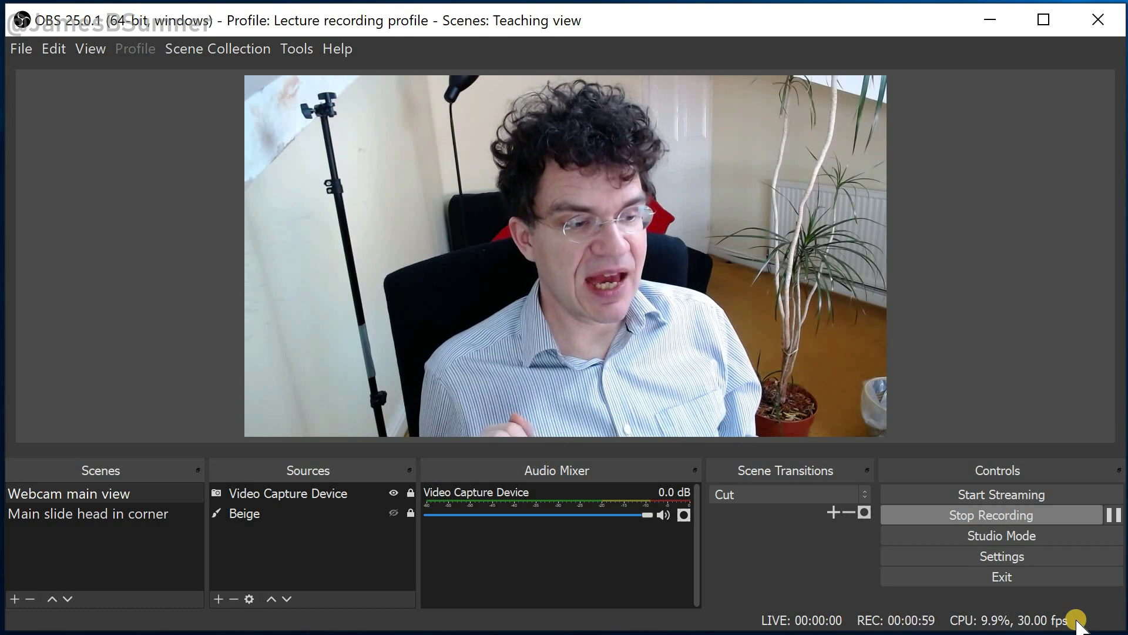
{"action": "left_click", "coordinate": [1112, 516]}
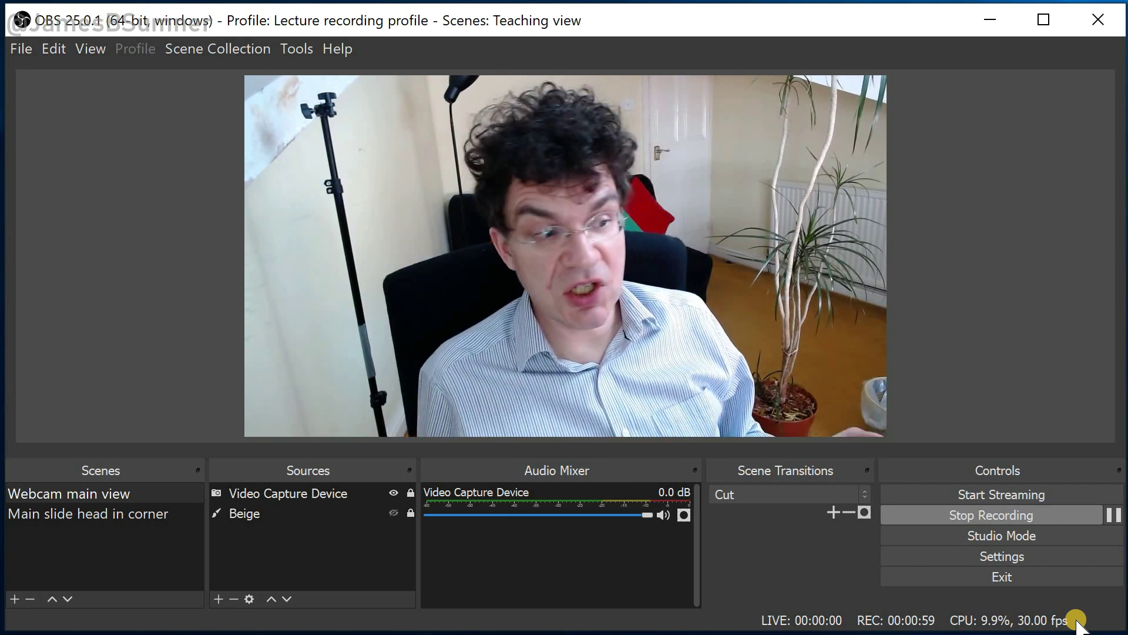
- Pause the recording with Ctrl+P while the slide scene shows the OBS-VirtualCam plugin page
{"action": "key", "text": "ctrl+p"}
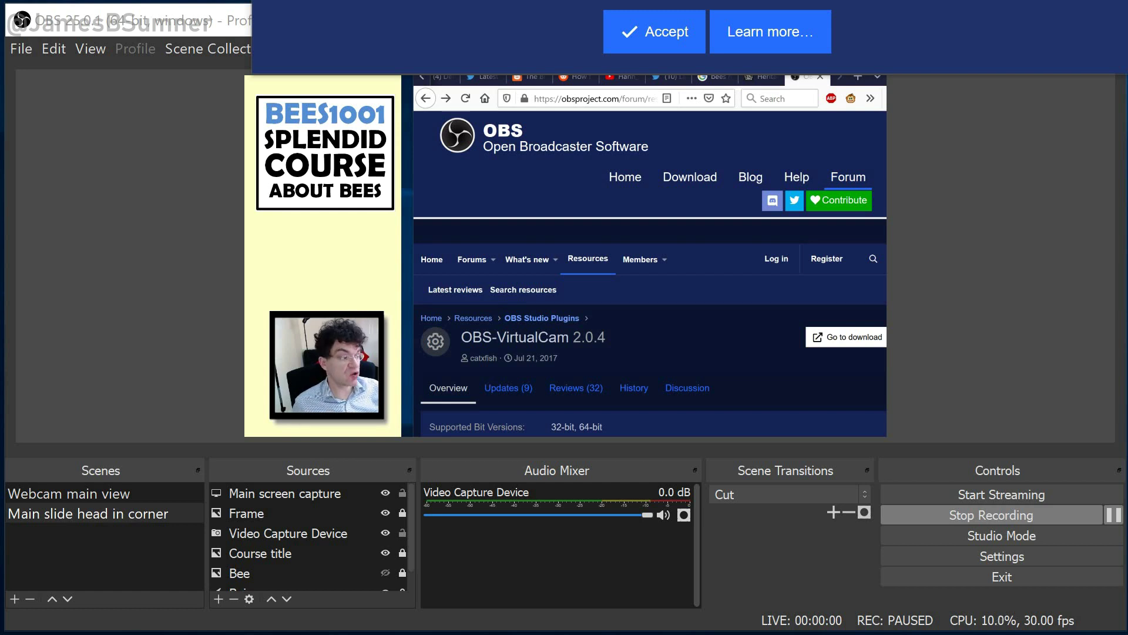
- Scroll the plugin page, follow the link to OBS Virtualcam 2.0.5, and click 'Go to download'
{"action": "scroll", "coordinate": [579, 307], "scroll_direction": "down", "scroll_amount": 2}
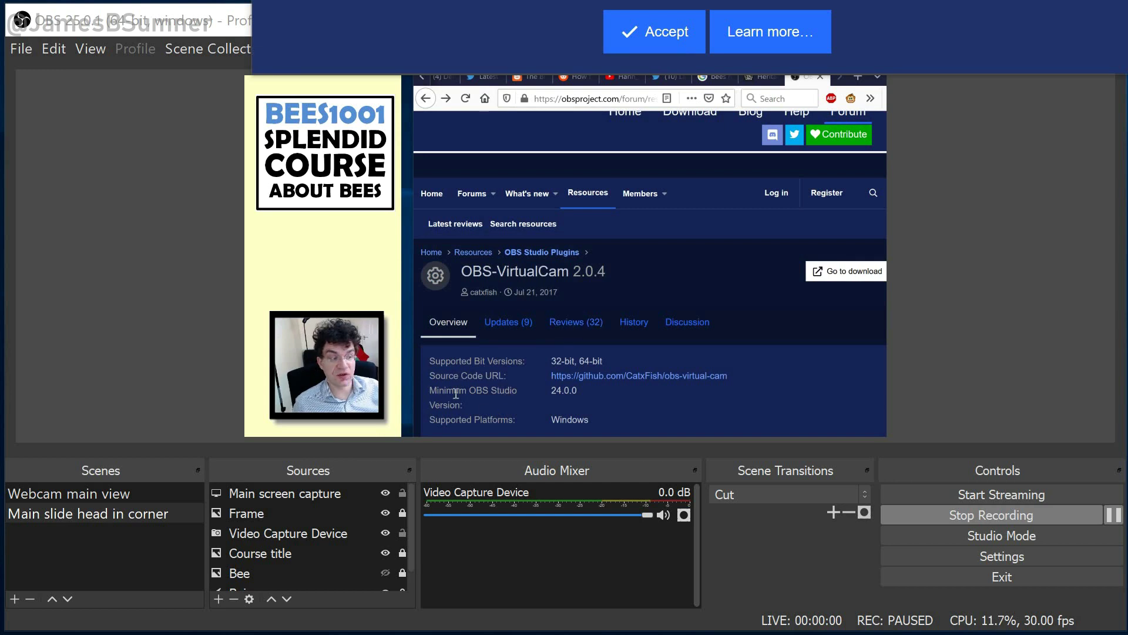
{"action": "scroll", "coordinate": [464, 398], "scroll_direction": "down", "scroll_amount": 4}
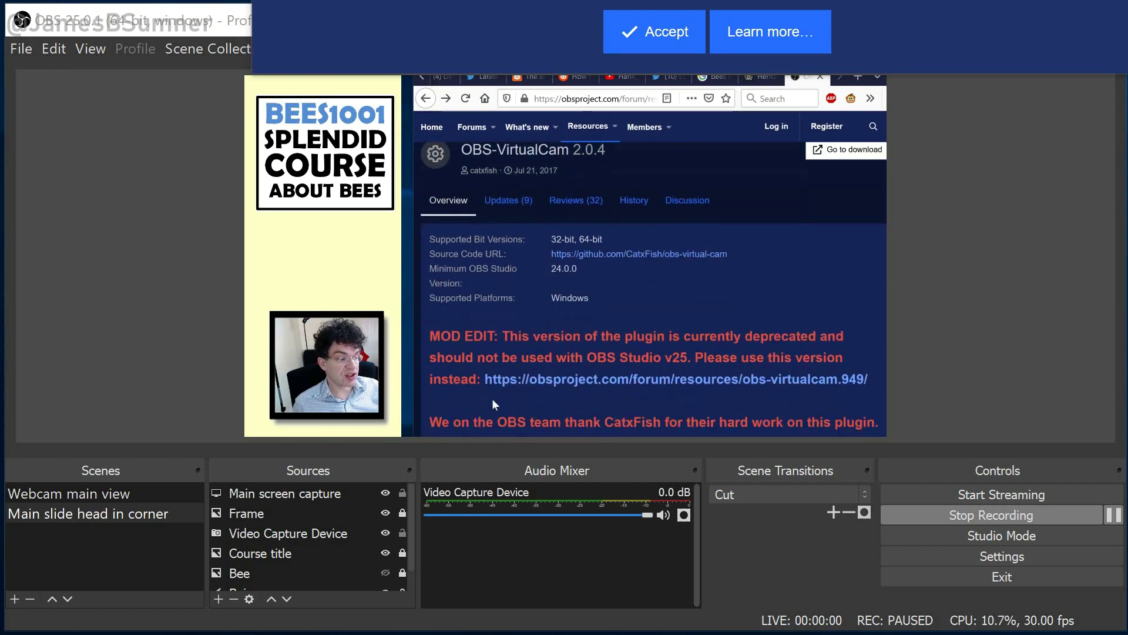
{"action": "left_click", "coordinate": [515, 376]}
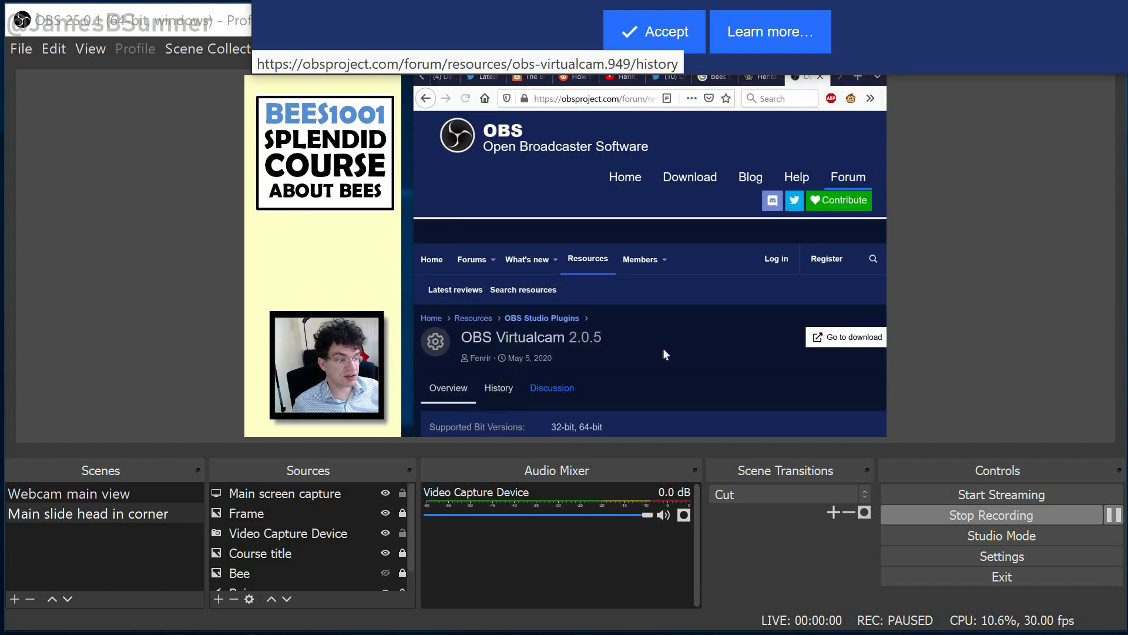
{"action": "left_click", "coordinate": [832, 341]}
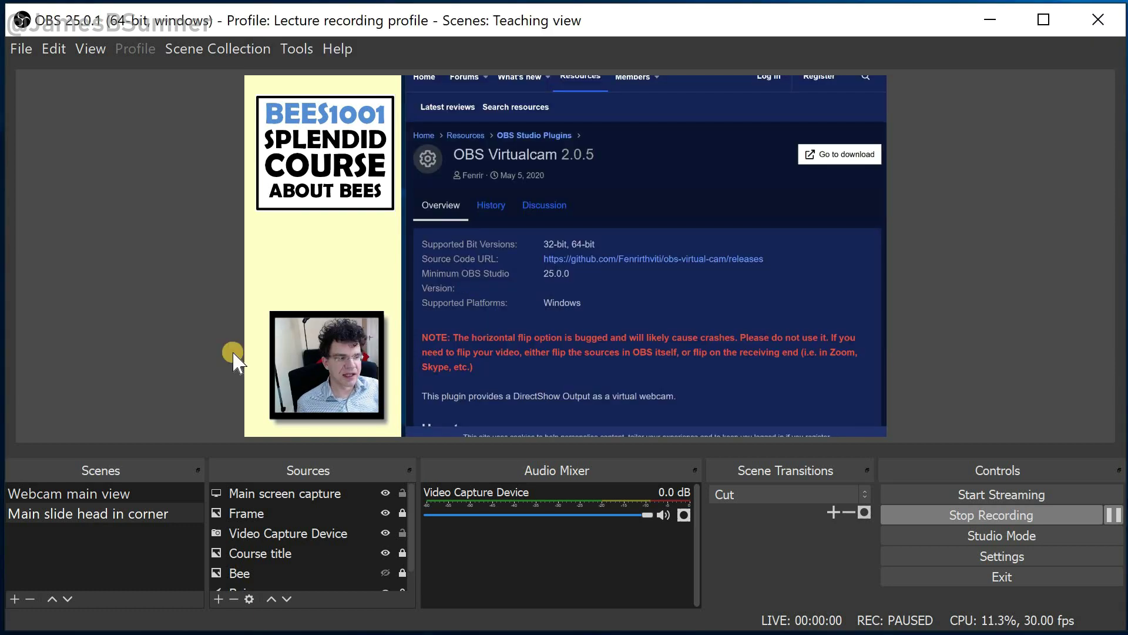
{"action": "left_click", "coordinate": [289, 52]}
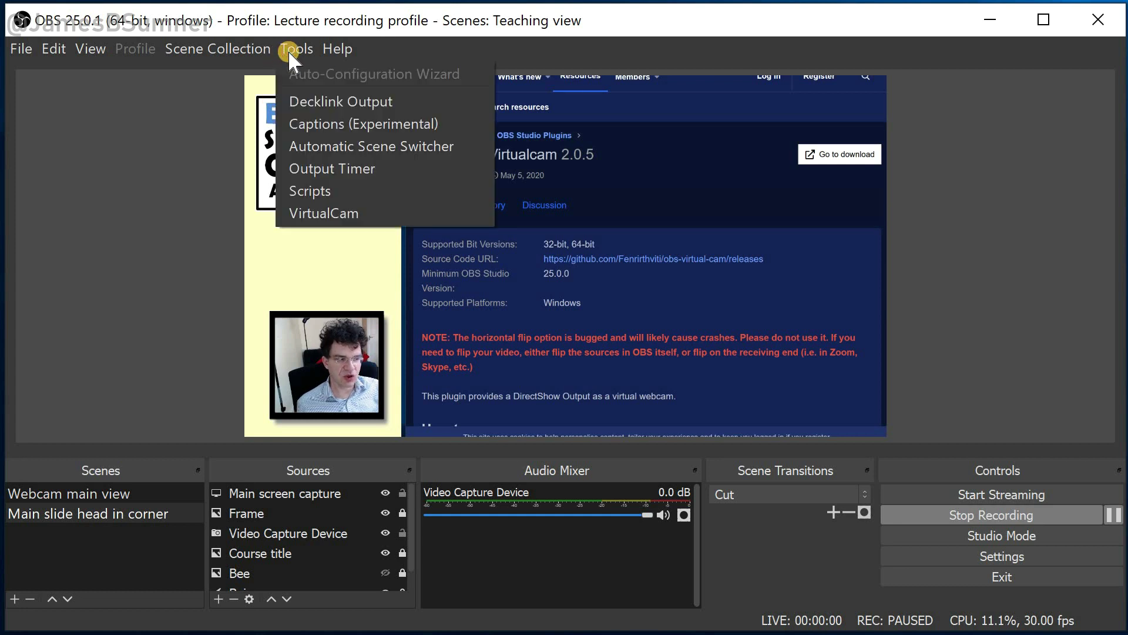
{"action": "left_click", "coordinate": [296, 205]}
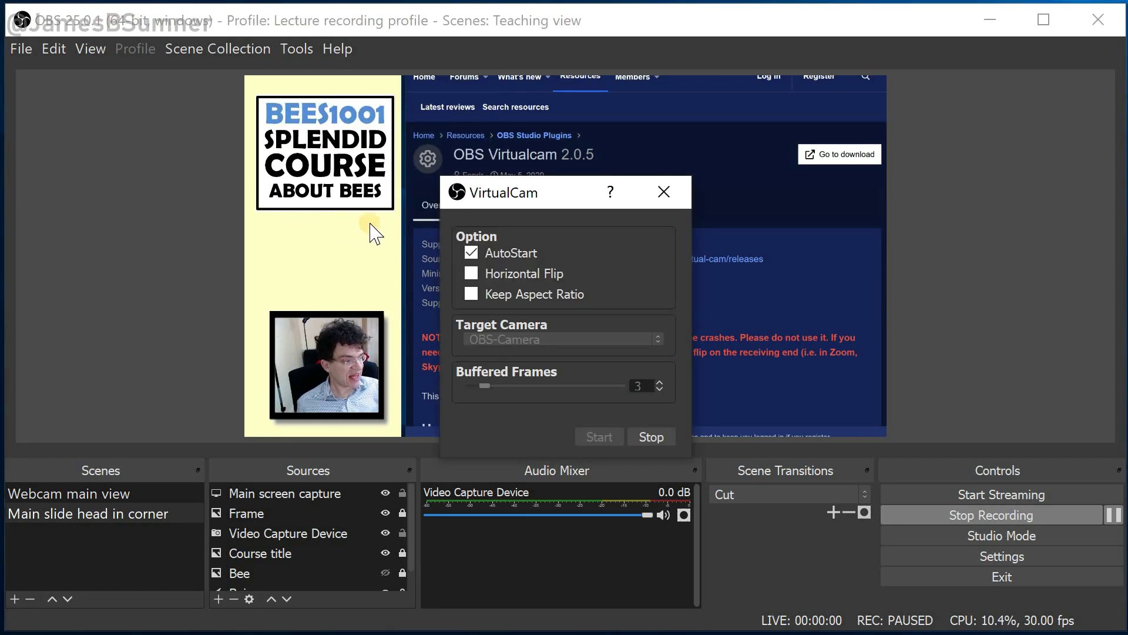
{"action": "left_click", "coordinate": [471, 253]}
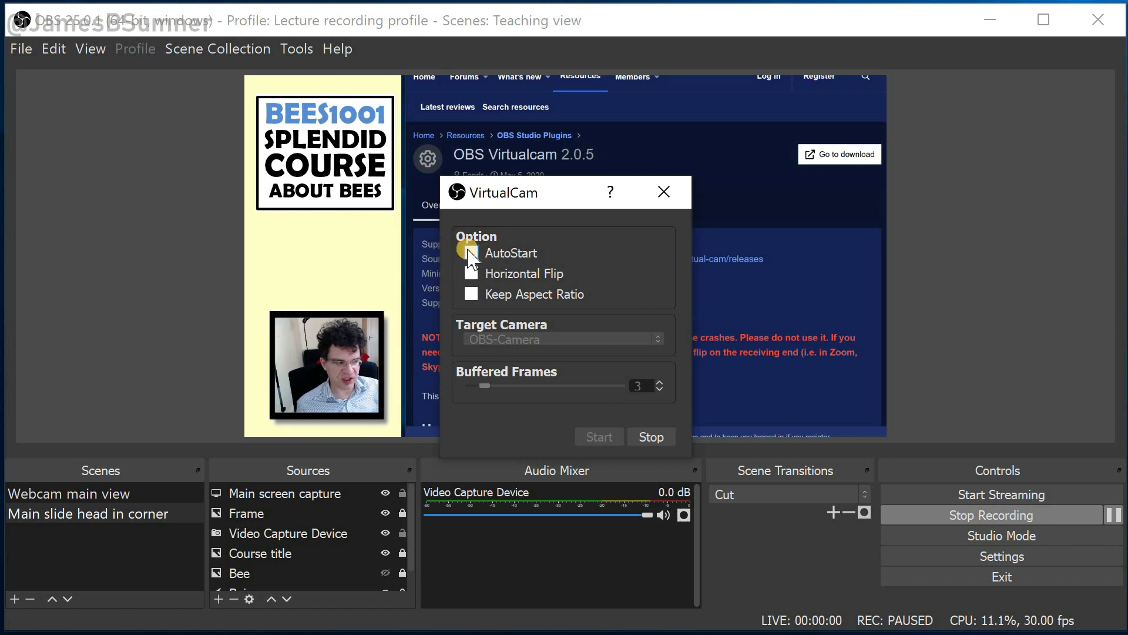
{"action": "left_click", "coordinate": [471, 253]}
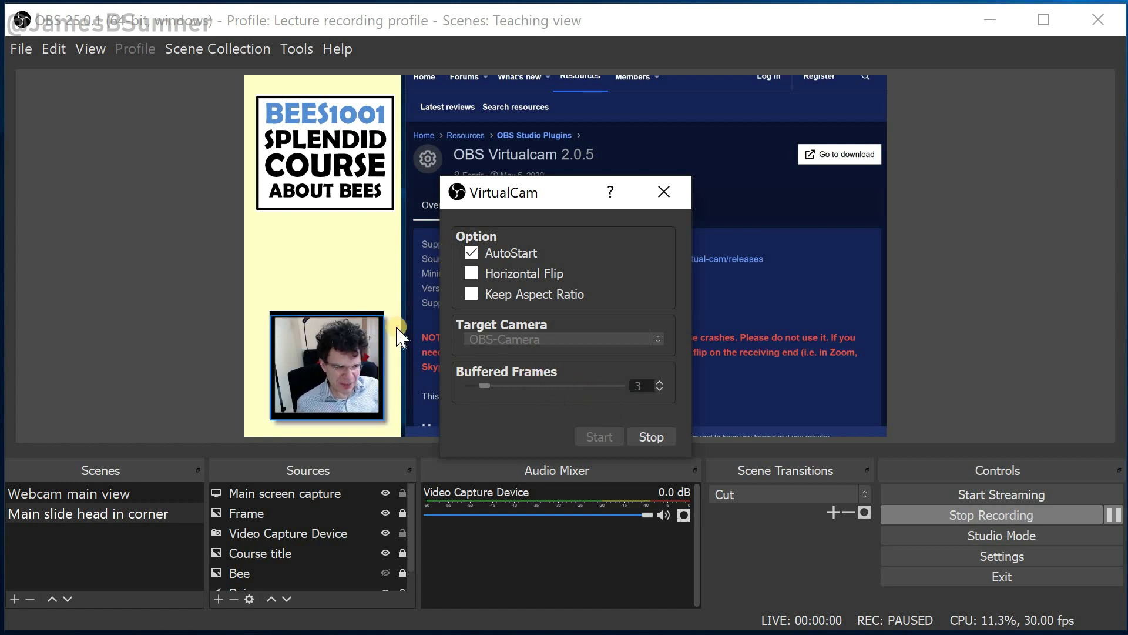
{"action": "left_click", "coordinate": [663, 192]}
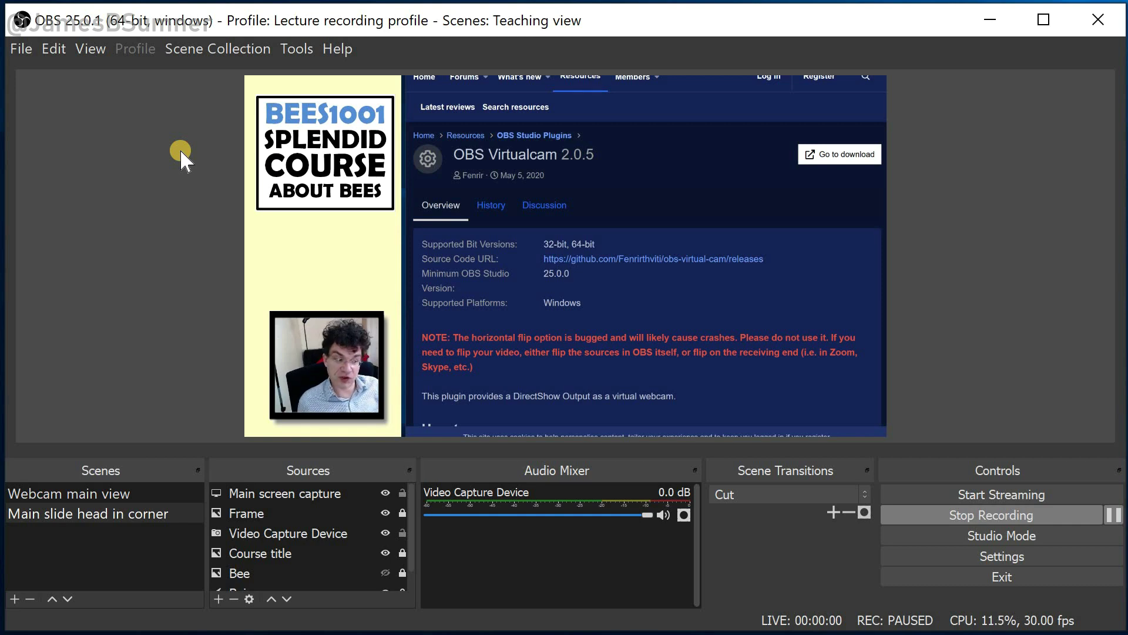
- Switch to Webcam main view with Up and back to the slide scene with F2, then nudge Zoom's Video Preview right
{"action": "key", "text": "Up"}
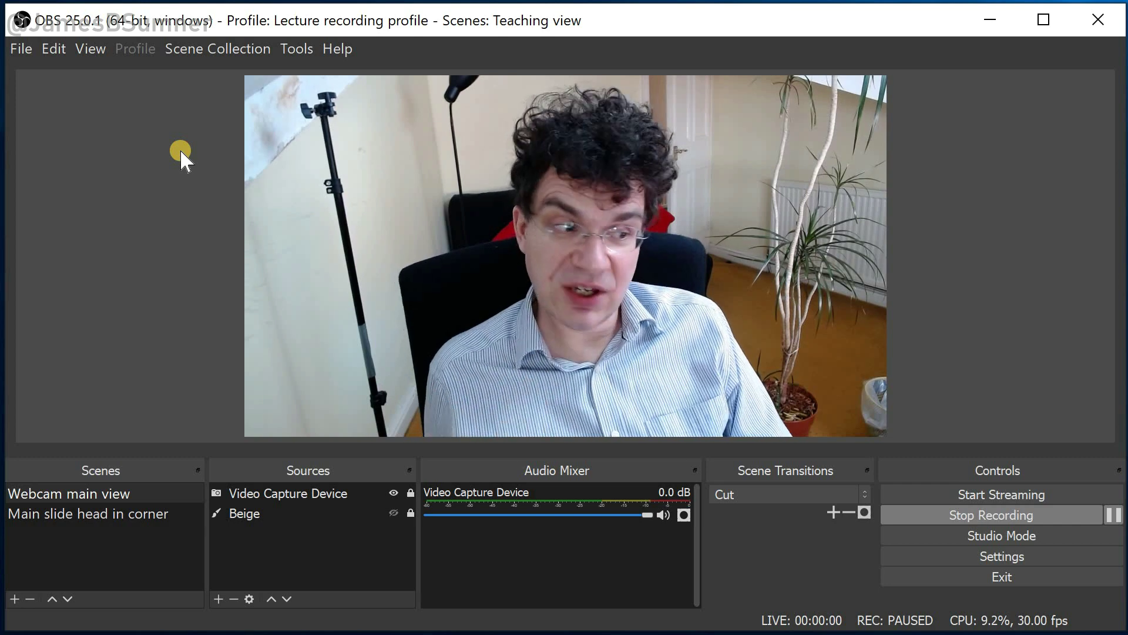
{"action": "key", "text": "F2"}
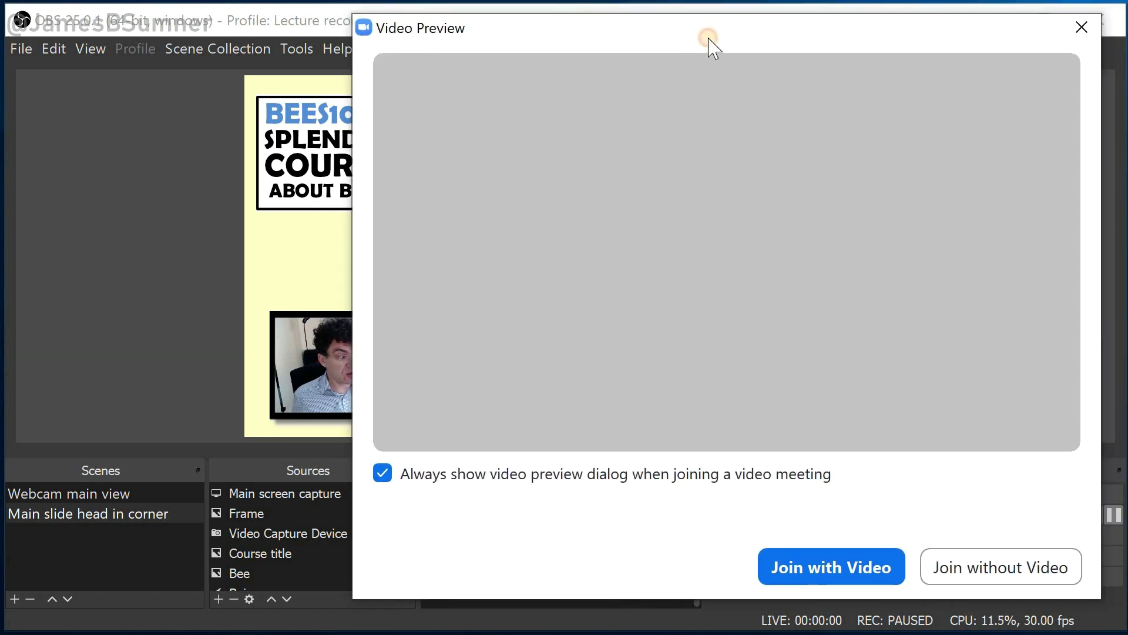
{"action": "left_click_drag", "start_coordinate": [713, 43], "coordinate": [738, 34]}
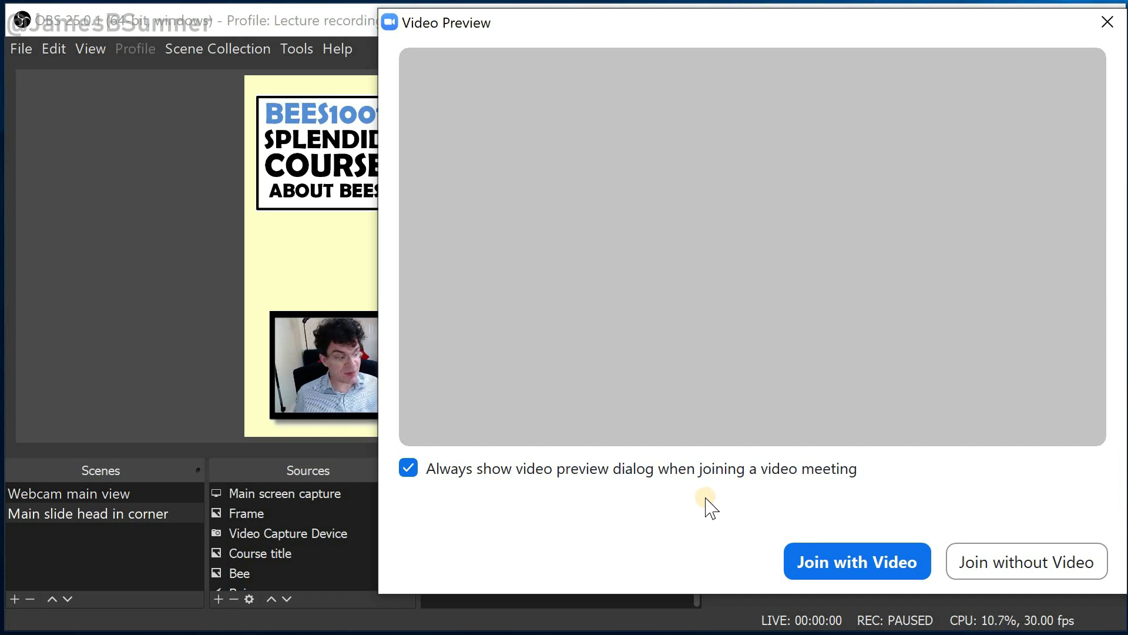
- Join the Zoom meeting from the Video Preview dialog with video enabled
{"action": "left_click", "coordinate": [808, 563]}
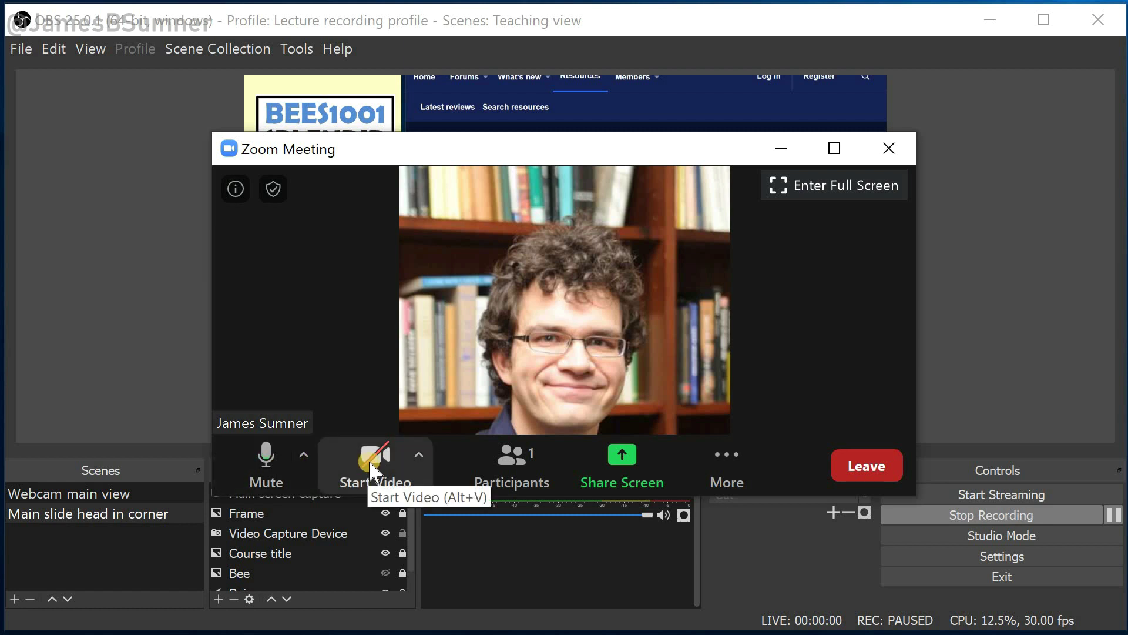
- Move the Zoom meeting window up and right and show the camera list beside Start Video
{"action": "left_click_drag", "start_coordinate": [635, 131], "coordinate": [566, 104]}
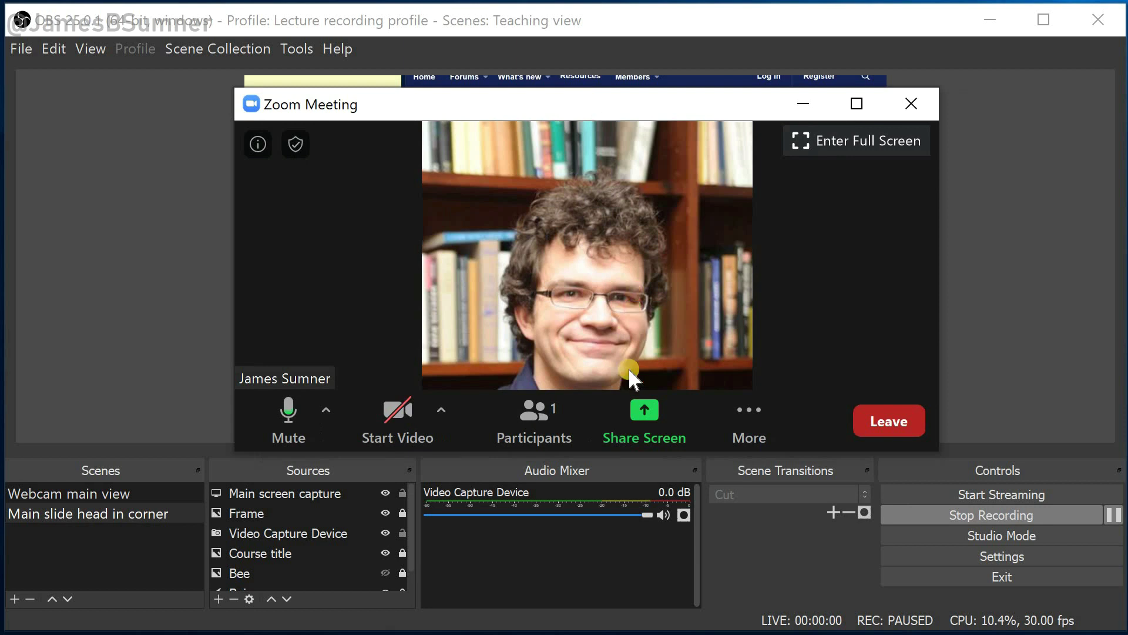
{"action": "left_click", "coordinate": [445, 414]}
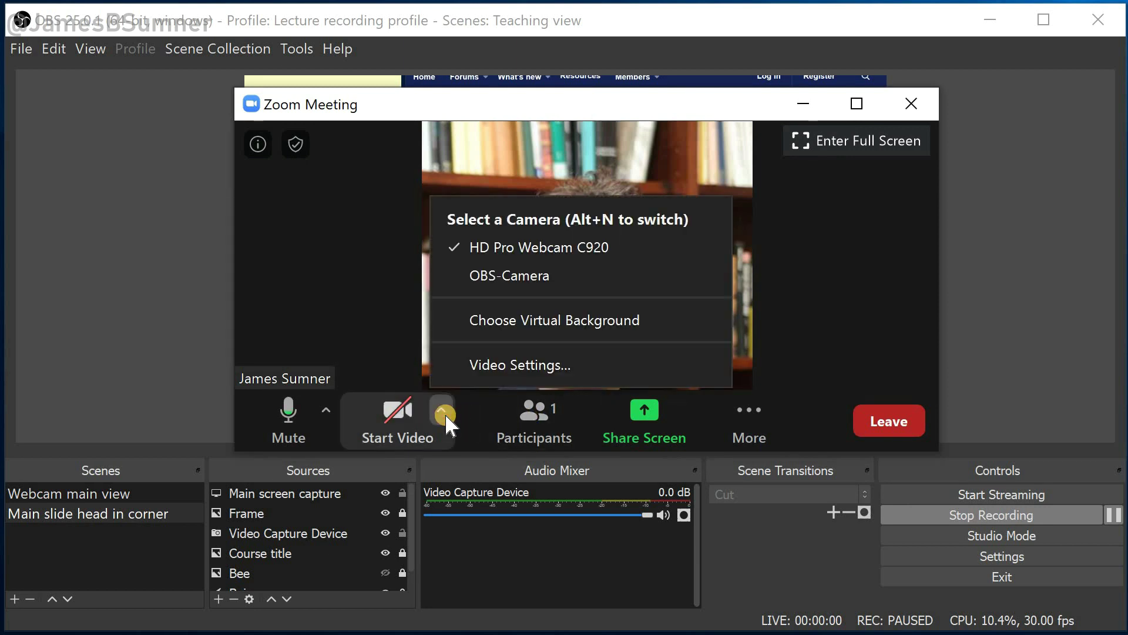
- Switch Zoom's camera to OBS-Camera and start sending video to the meeting
{"action": "left_click", "coordinate": [475, 276]}
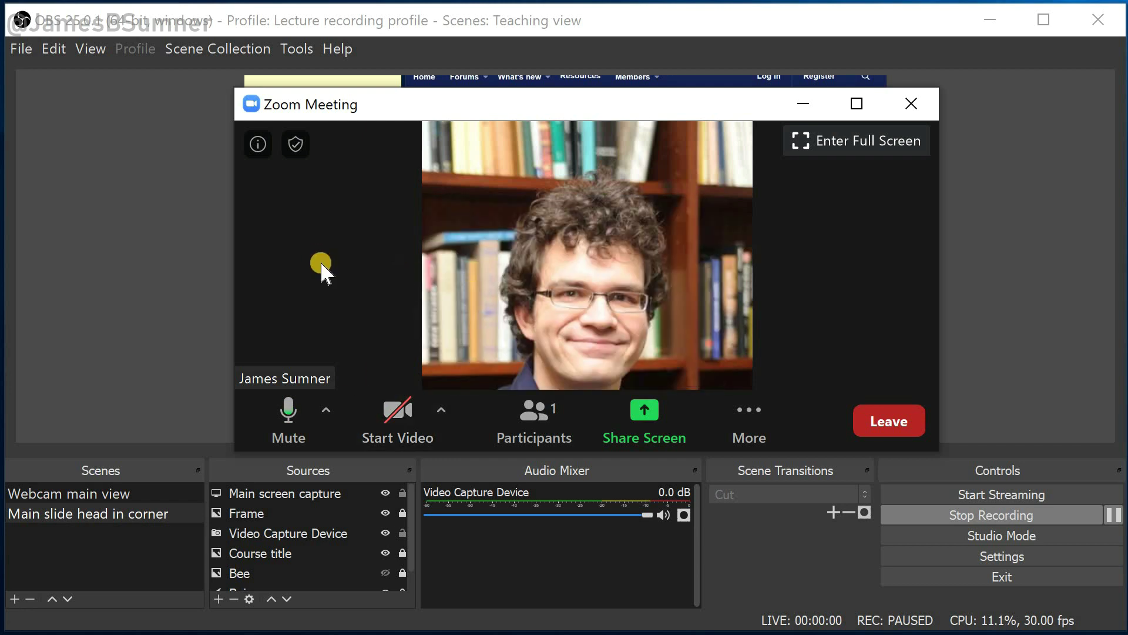
{"action": "left_click", "coordinate": [397, 416]}
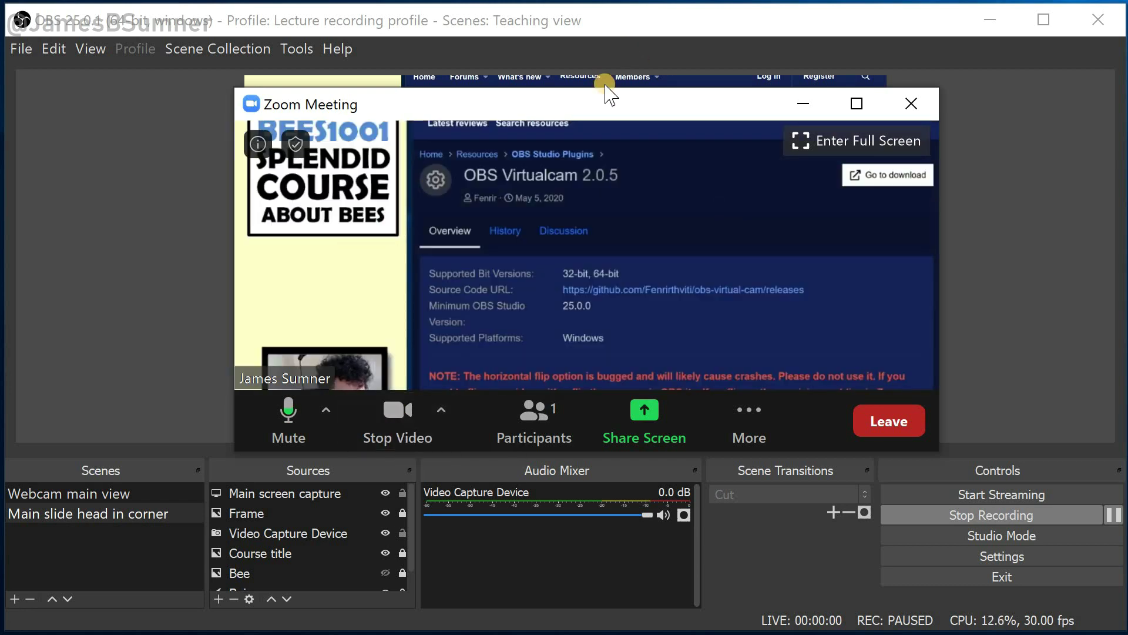
{"action": "left_click_drag", "start_coordinate": [605, 89], "coordinate": [622, 73]}
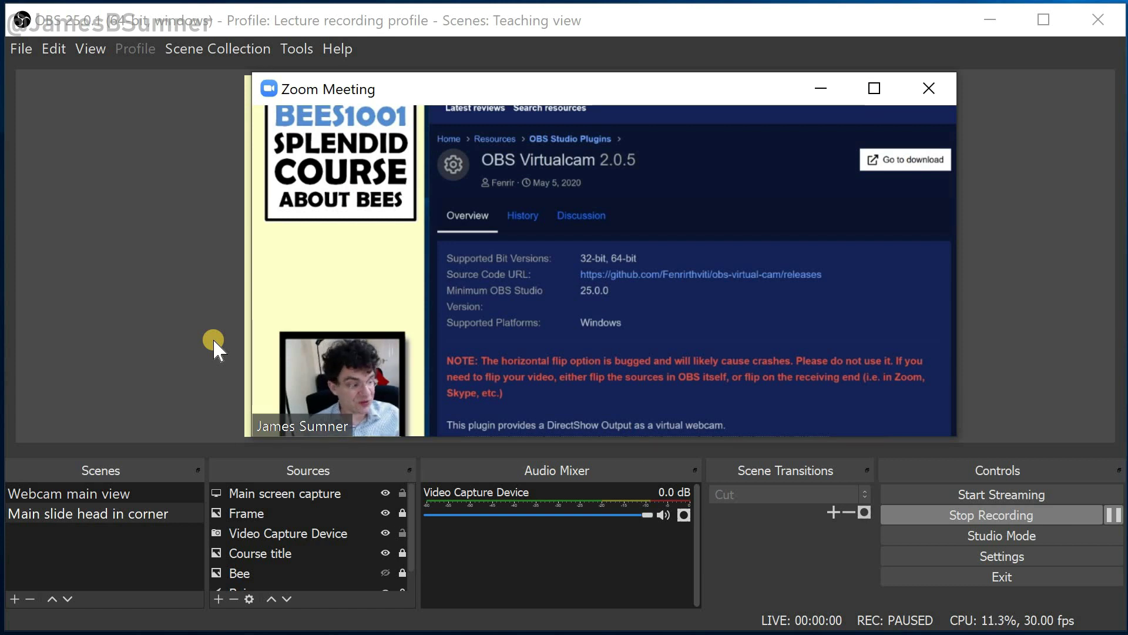
- Use OBS hotkeys F1, F2 and 1 to switch between the webcam and slide scenes
{"action": "key", "text": "F1"}
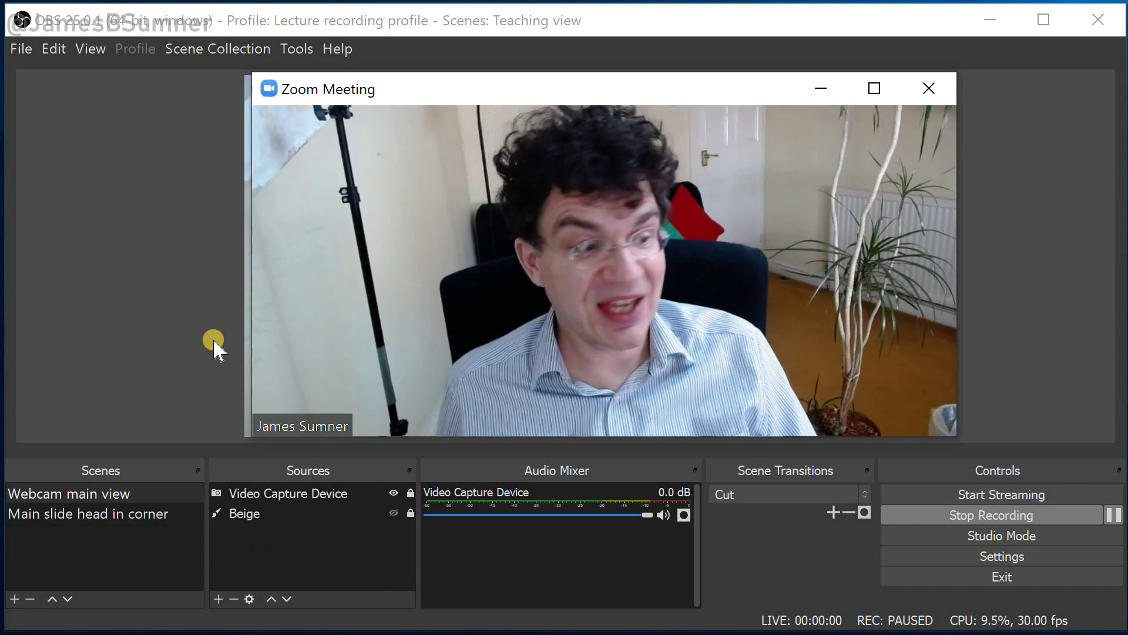
{"action": "key", "text": "F2"}
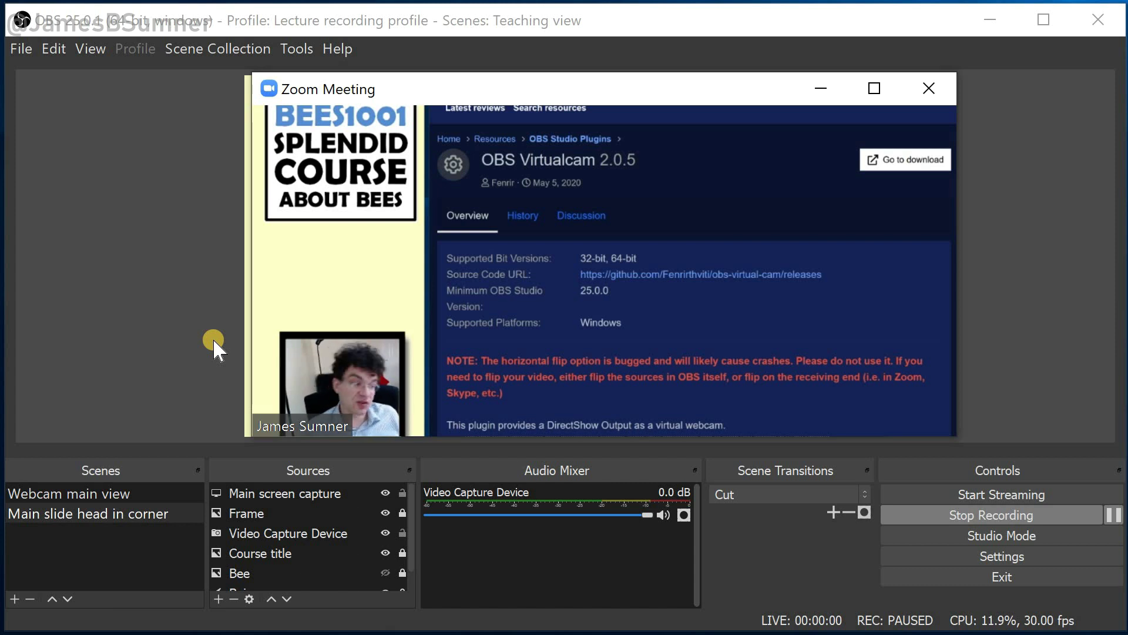
{"action": "mouse_move", "coordinate": [327, 385]}
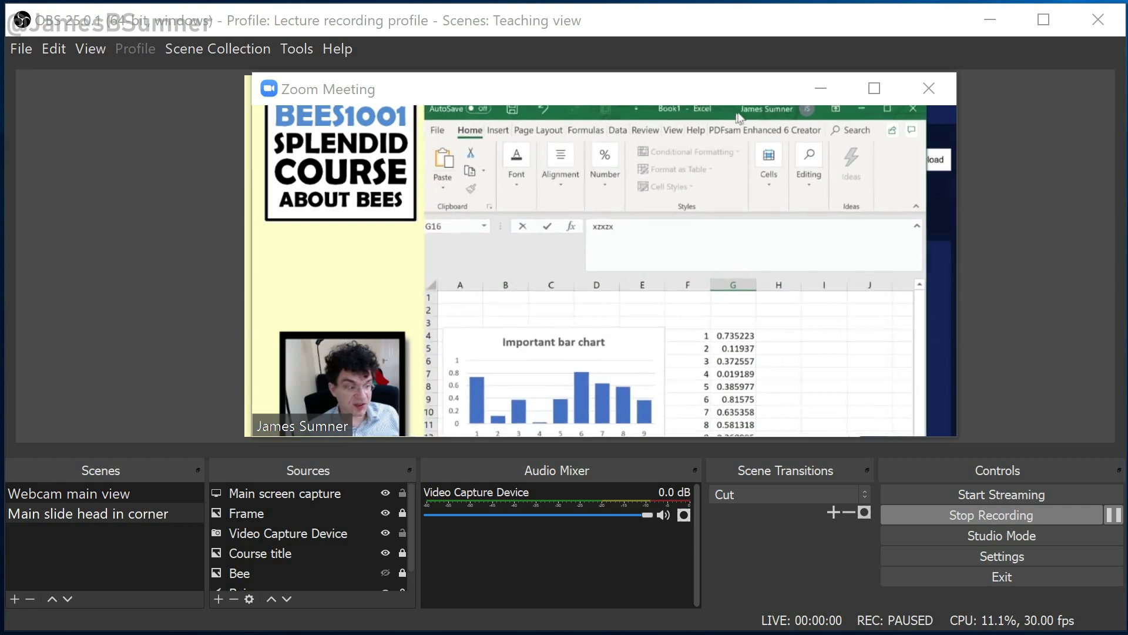
{"action": "key", "text": "1"}
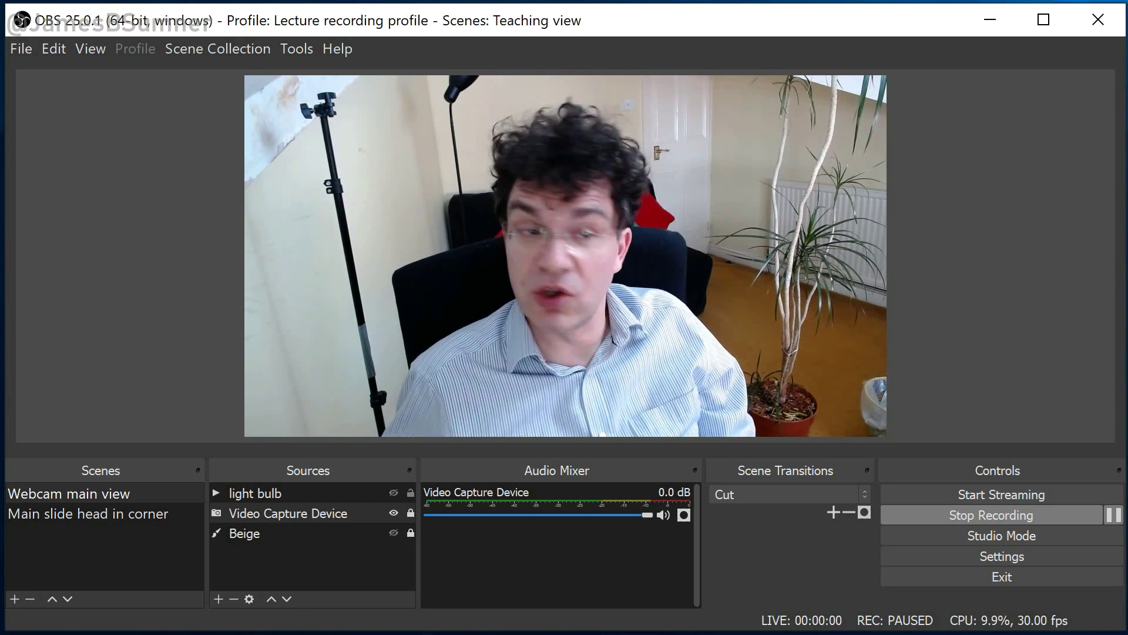
- Toggle the light bulb source's visibility so the webcam shows without the overlay
{"action": "left_click", "coordinate": [393, 494]}
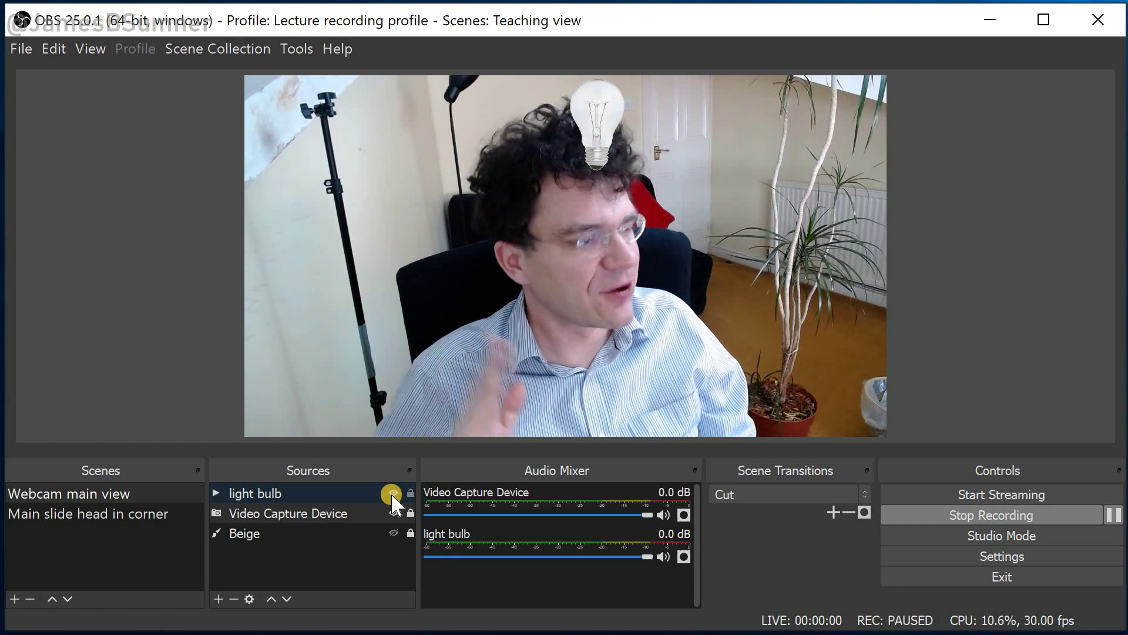
{"action": "left_click", "coordinate": [392, 493]}
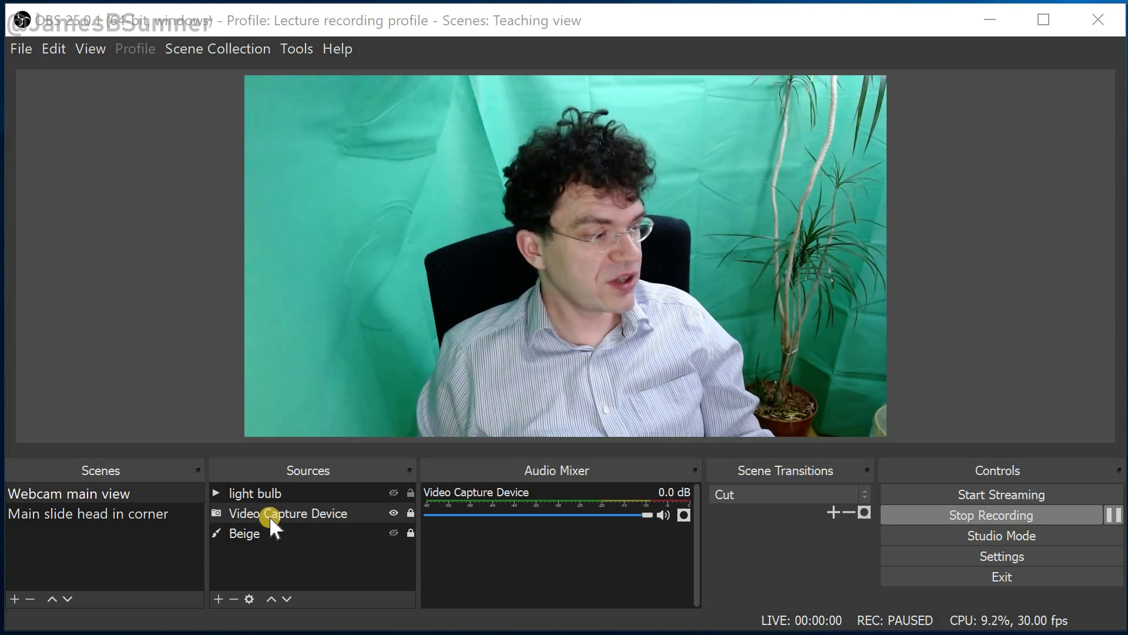
- Add a Chroma Key effect filter named 'Green screen' to the Video Capture Device
{"action": "right_click", "coordinate": [352, 515]}
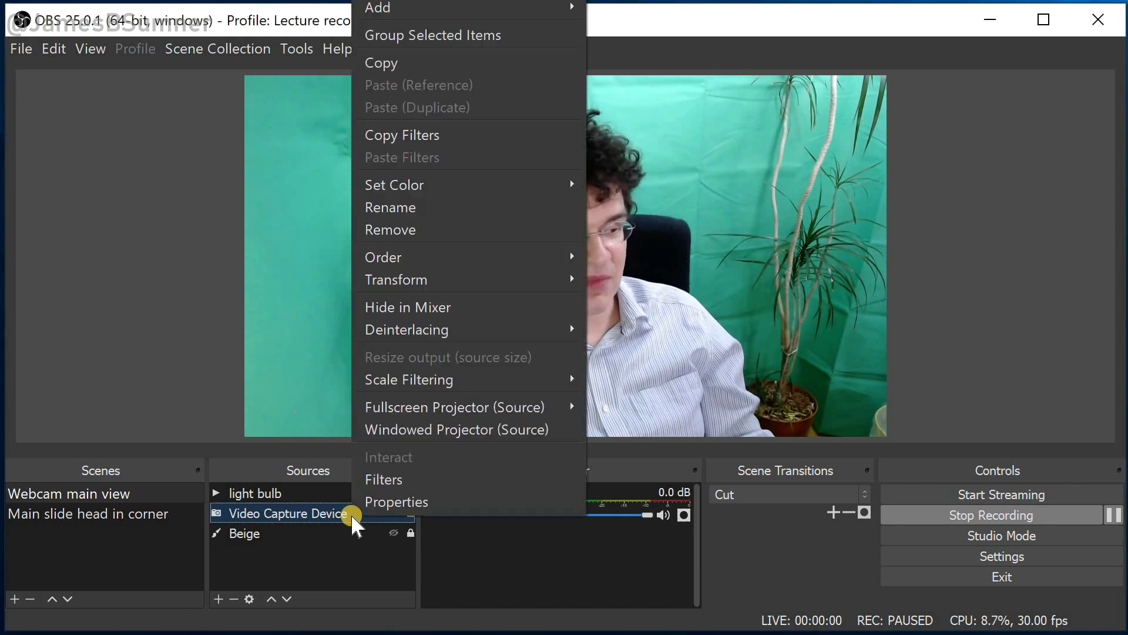
{"action": "left_click", "coordinate": [373, 479]}
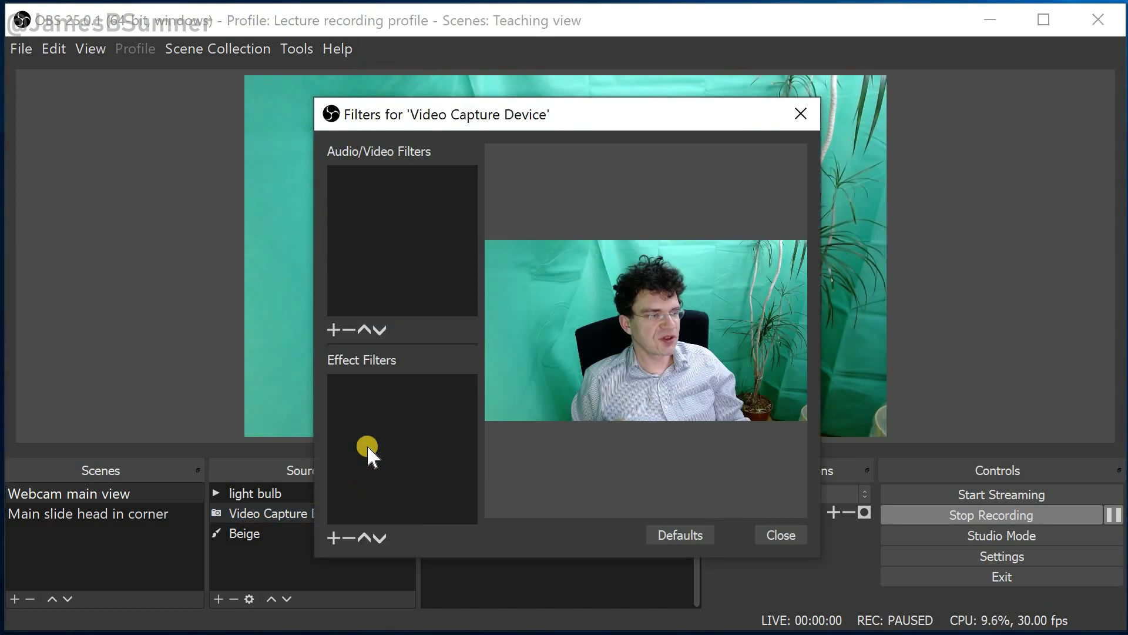
{"action": "left_click", "coordinate": [331, 536]}
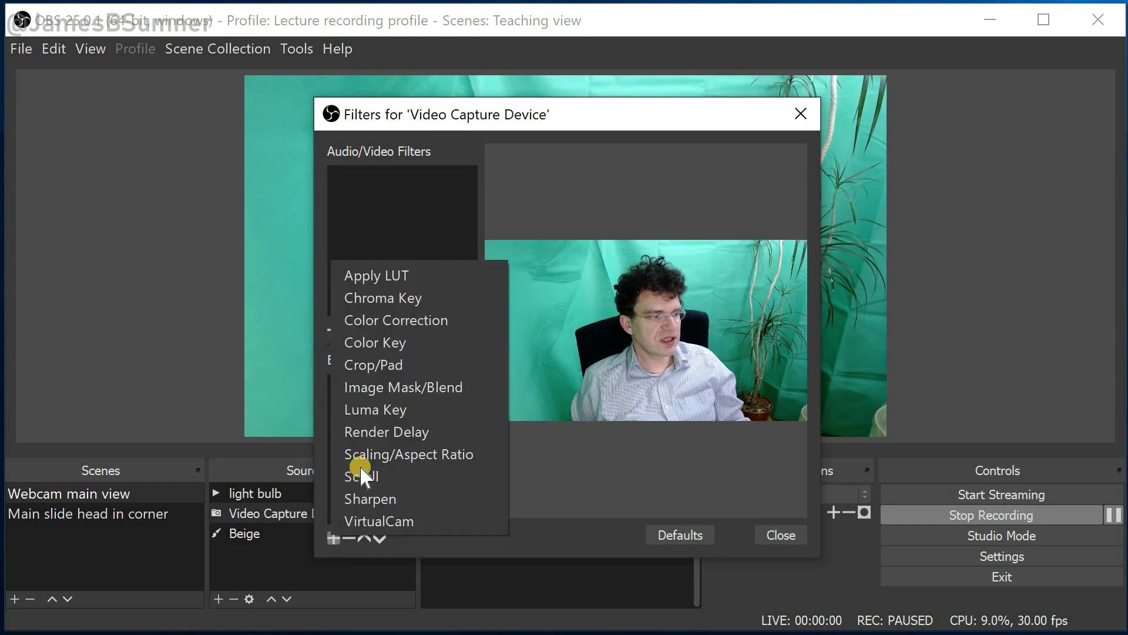
{"action": "left_click", "coordinate": [346, 294]}
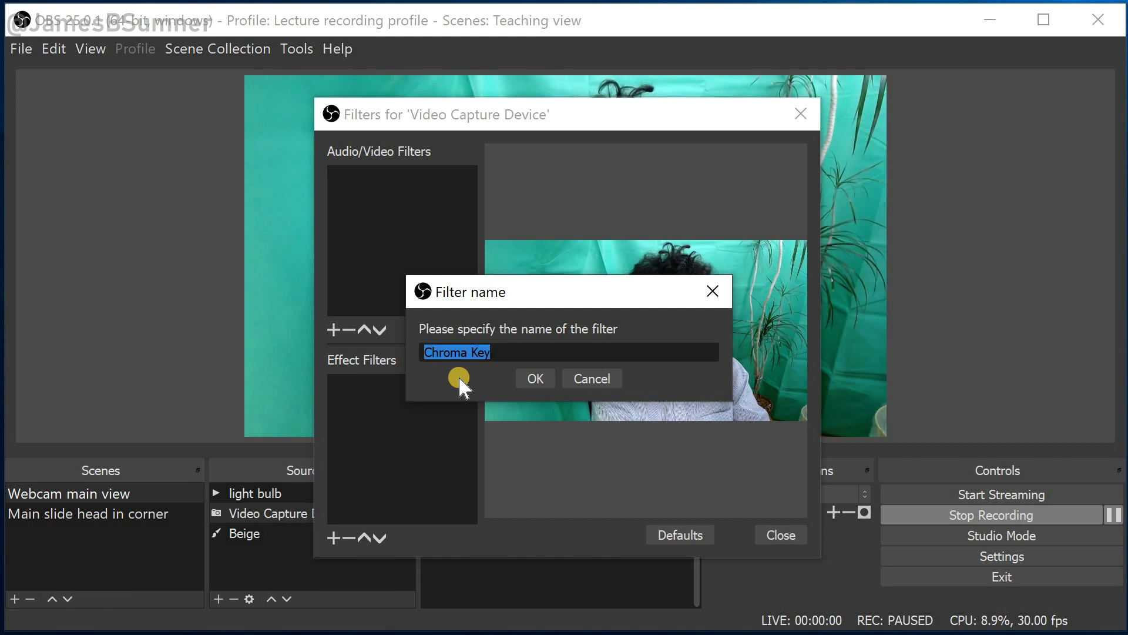
{"action": "type", "text": "Gr"}
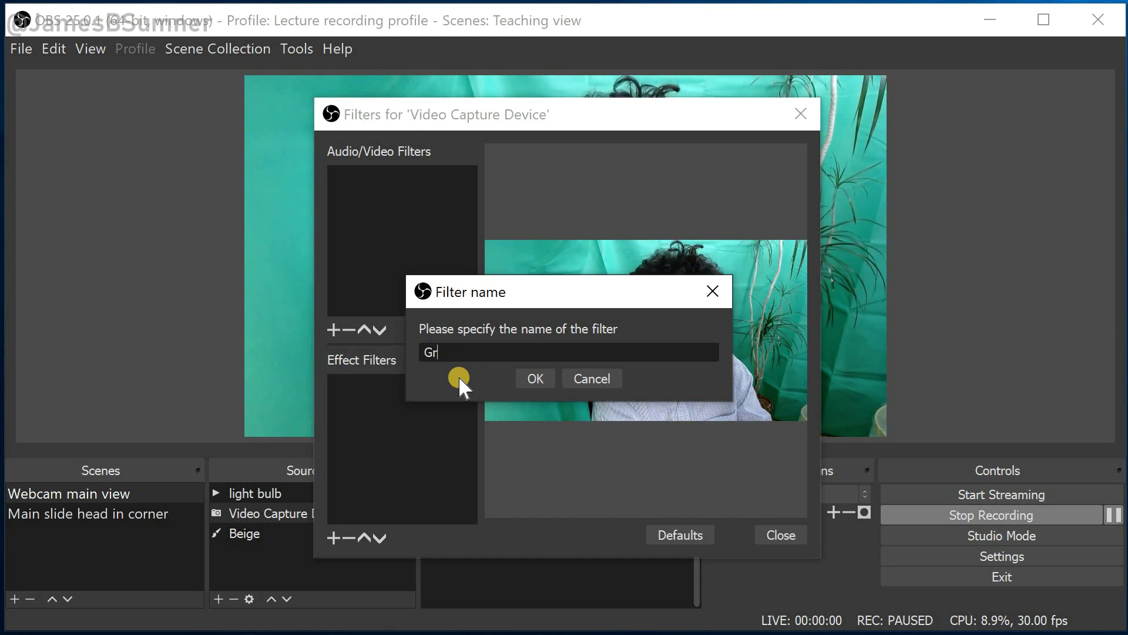
{"action": "type", "text": "een screen"}
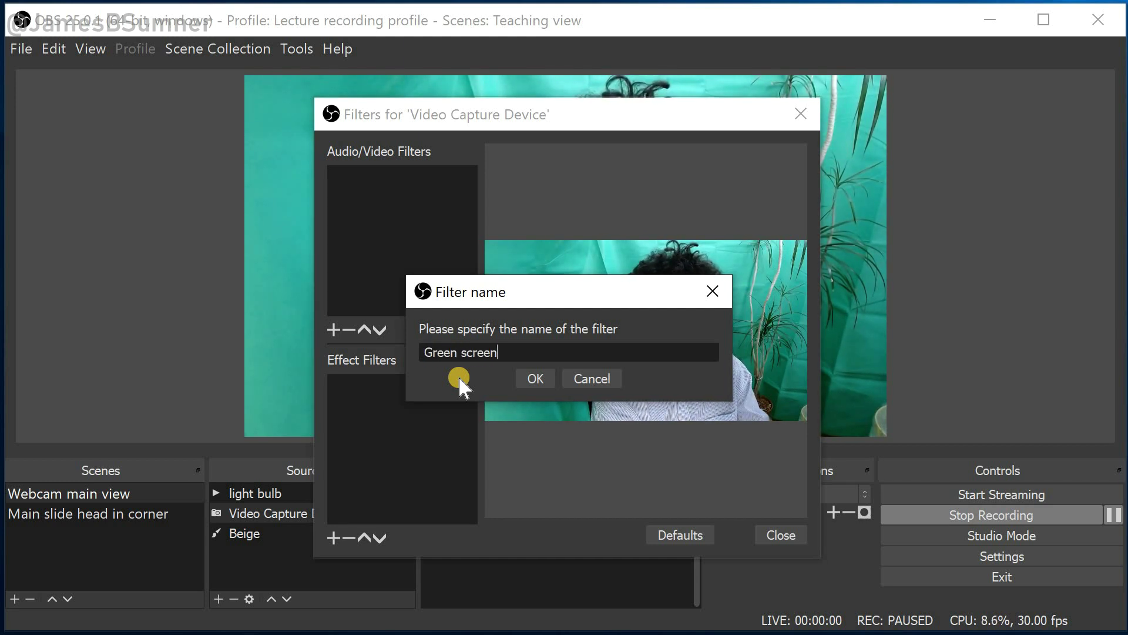
{"action": "left_click", "coordinate": [536, 378]}
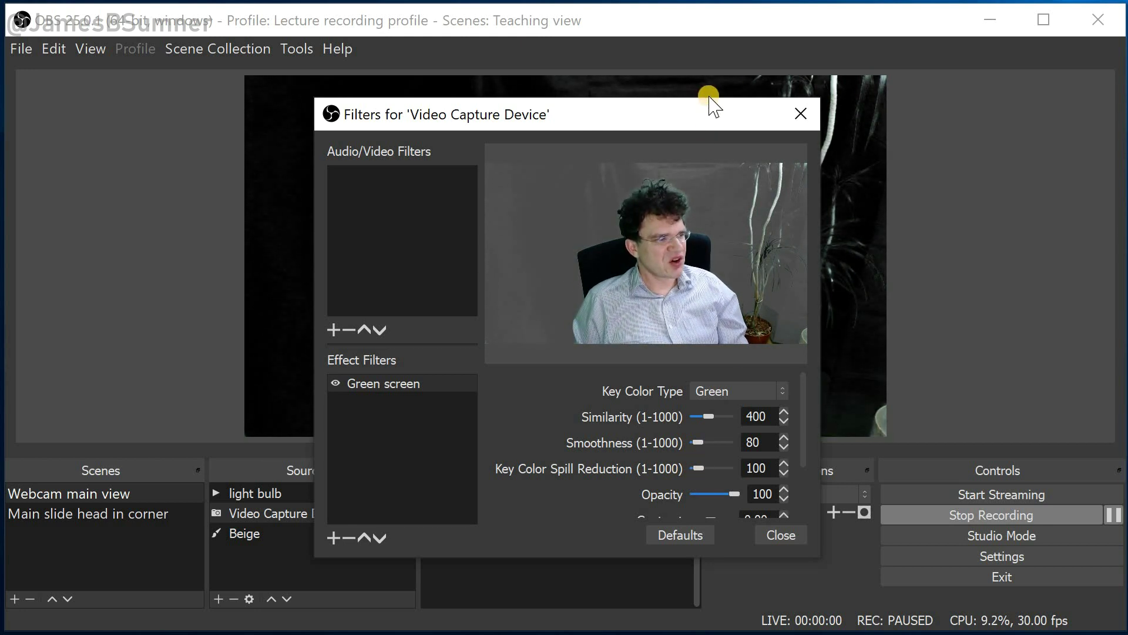
{"action": "left_click_drag", "start_coordinate": [712, 115], "coordinate": [699, 43]}
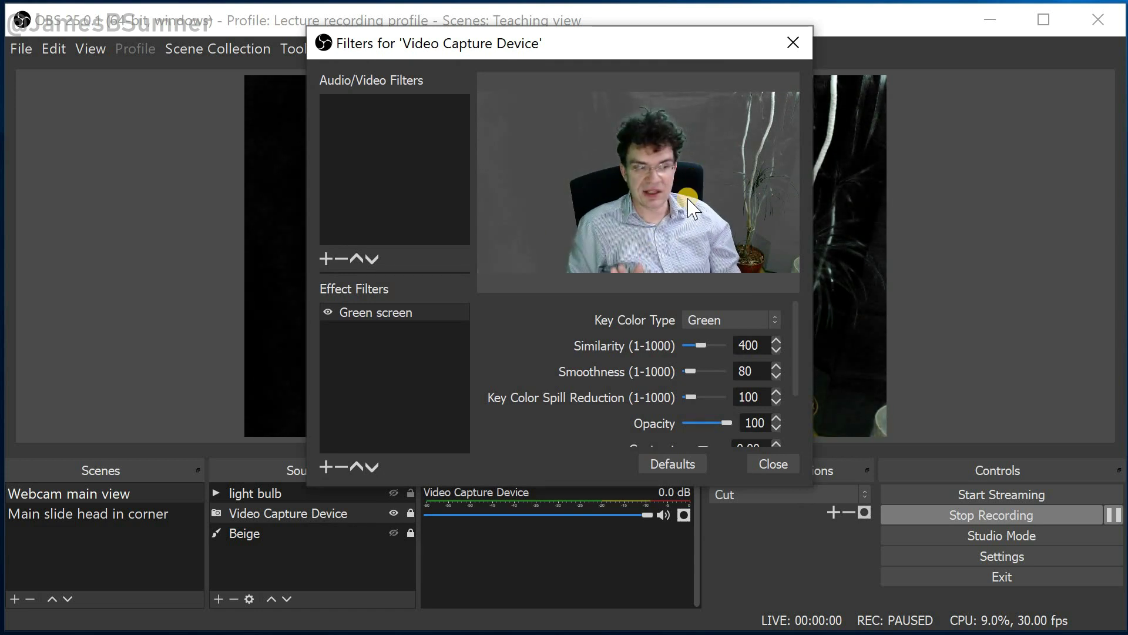
{"action": "left_click", "coordinate": [763, 464]}
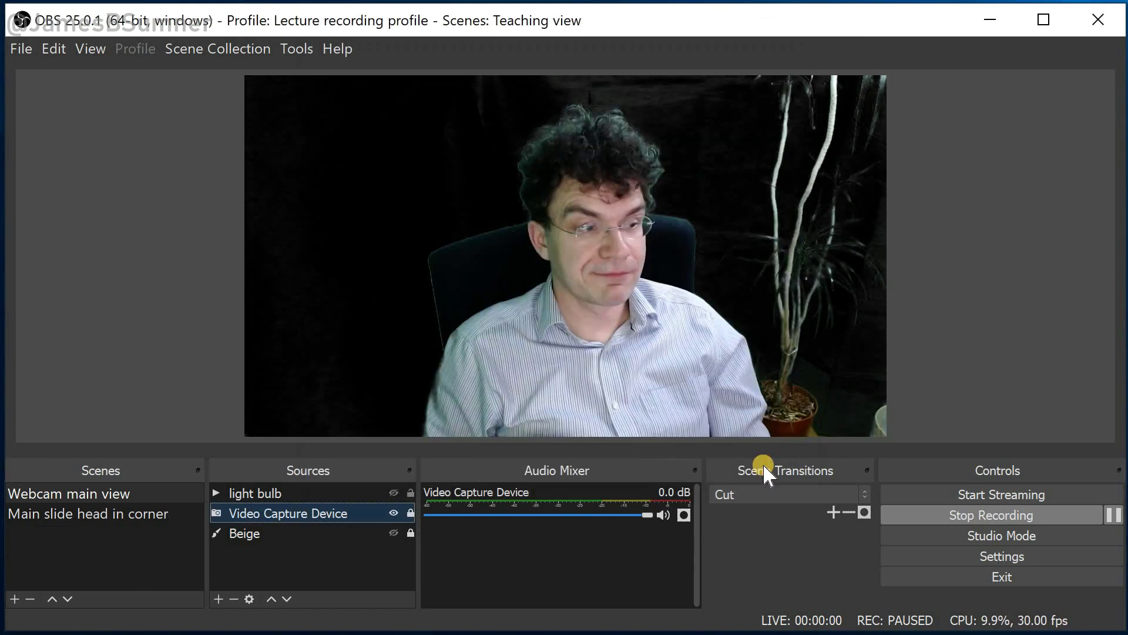
- Show Beige, then place a 'bookshelves' image just below the webcam, stretched to fill the frame
{"action": "left_click", "coordinate": [393, 532]}
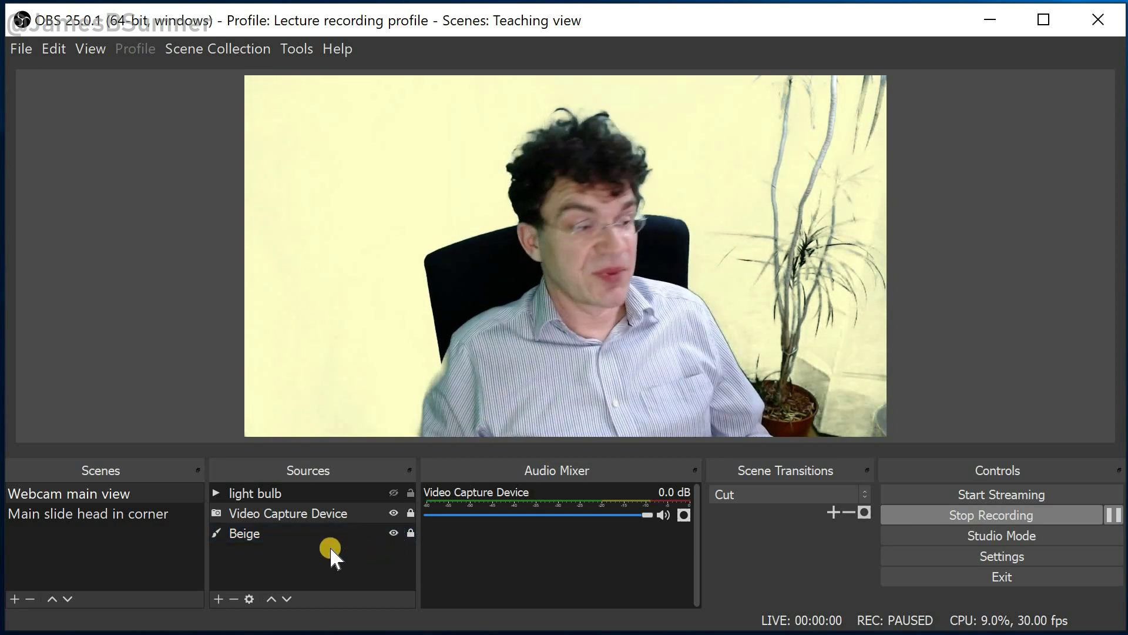
{"action": "key", "text": "ctrl+v"}
{"action": "left_click", "coordinate": [245, 551]}
{"action": "left_click_drag", "start_coordinate": [244, 551], "coordinate": [258, 515]}
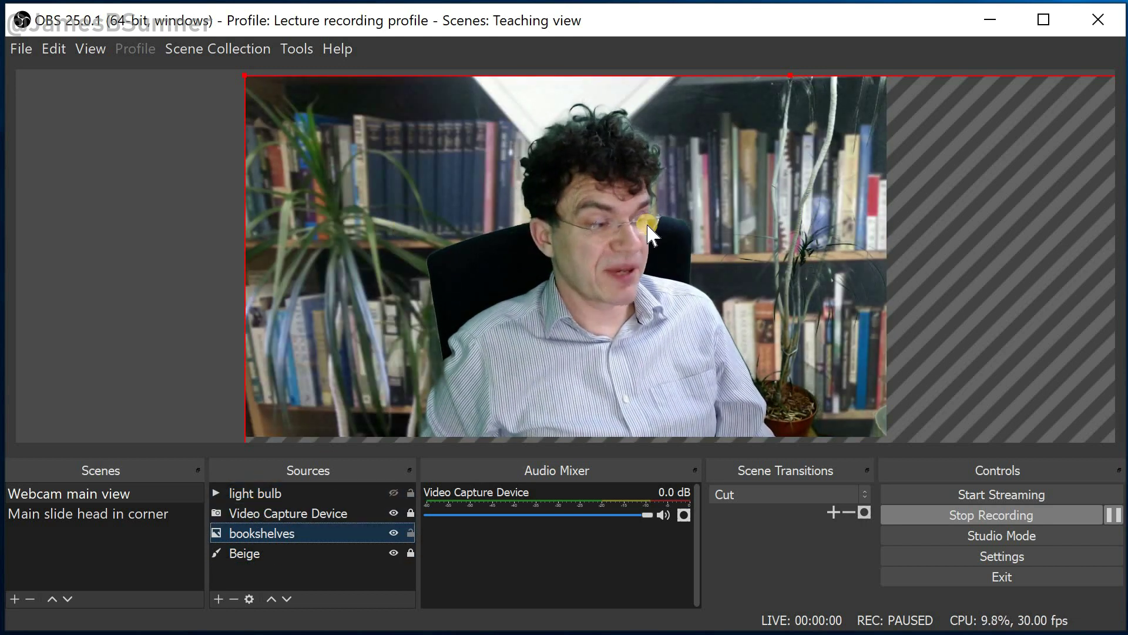
{"action": "left_click_drag", "start_coordinate": [647, 226], "coordinate": [702, 70]}
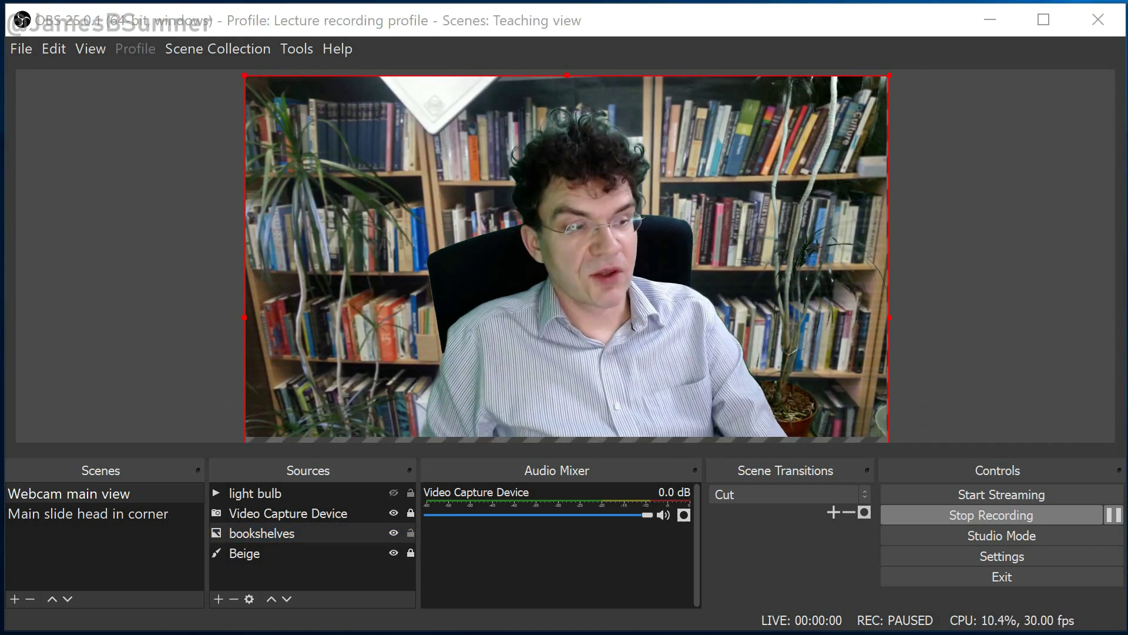
- In the Main slide head in corner scene, hide the Frame and move the webcam lower-left
{"action": "left_click", "coordinate": [88, 513]}
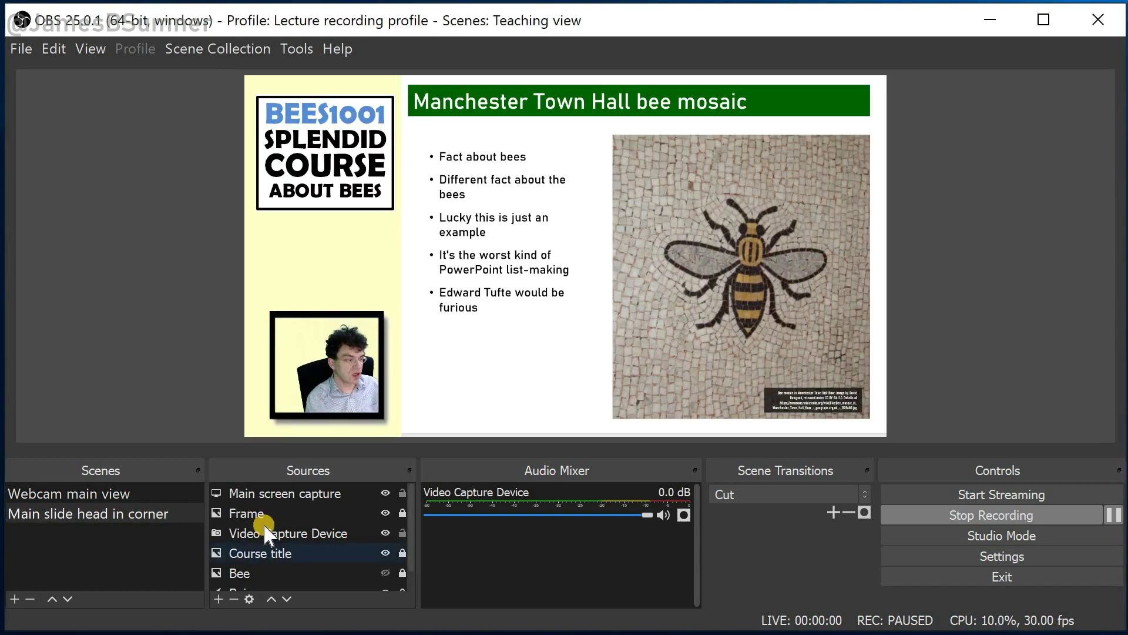
{"action": "left_click", "coordinate": [385, 513]}
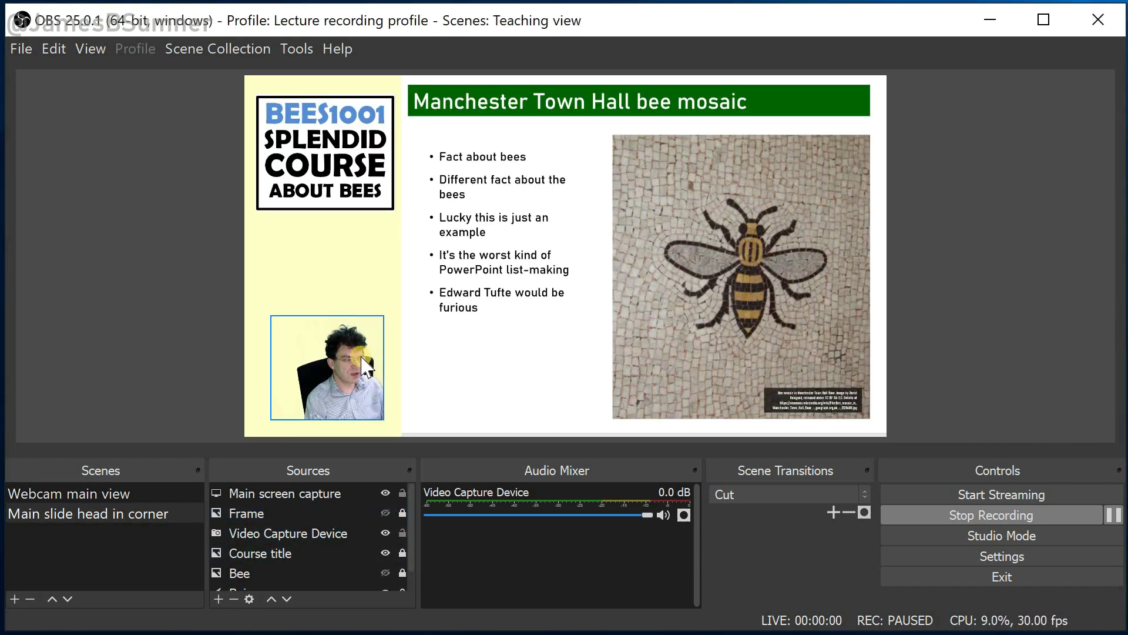
{"action": "left_click", "coordinate": [312, 387]}
{"action": "left_click_drag", "start_coordinate": [312, 384], "coordinate": [263, 401]}
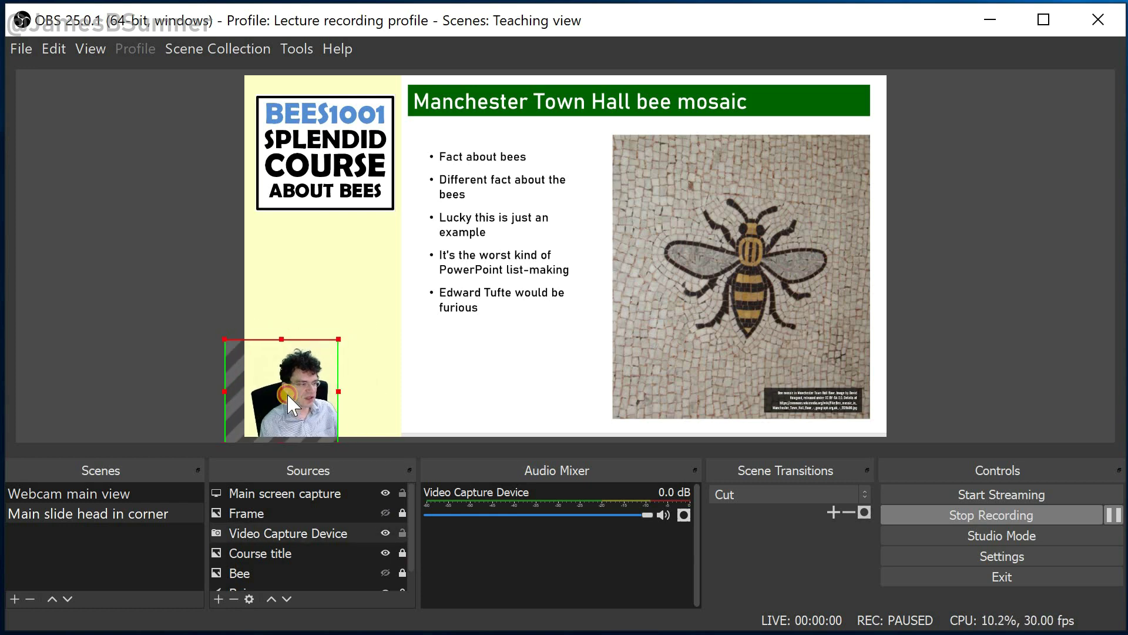
{"action": "left_click", "coordinate": [343, 335]}
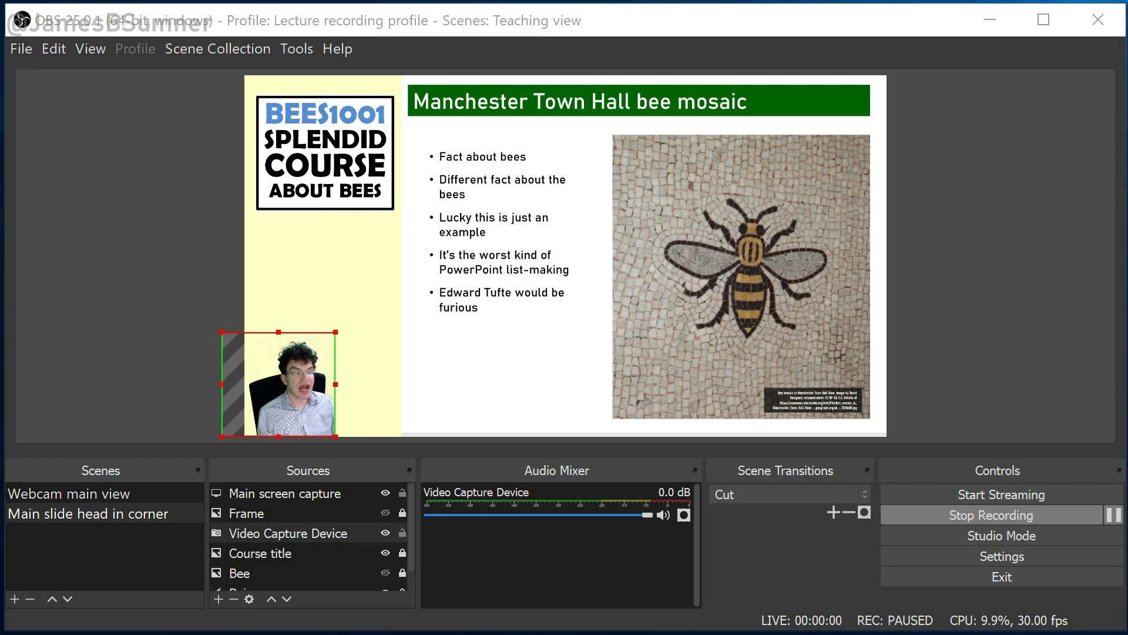
- Hide Beige and Course title, and uncrop the map screen capture to fill the full width
{"action": "key", "text": "alt+Tab"}
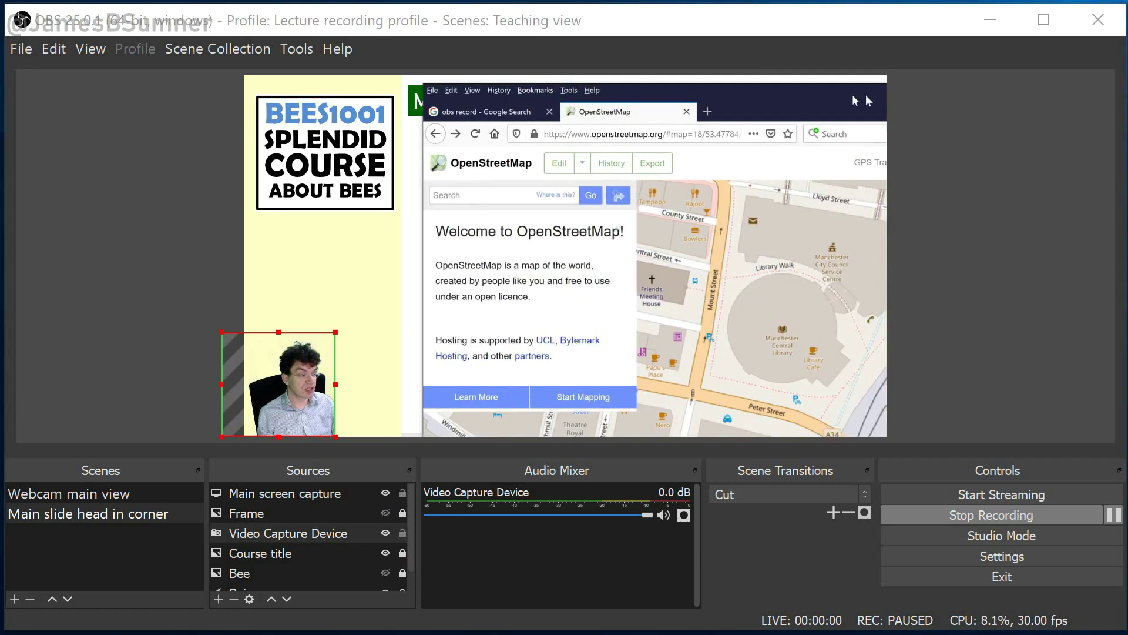
{"action": "left_click_drag", "start_coordinate": [802, 94], "coordinate": [614, 77]}
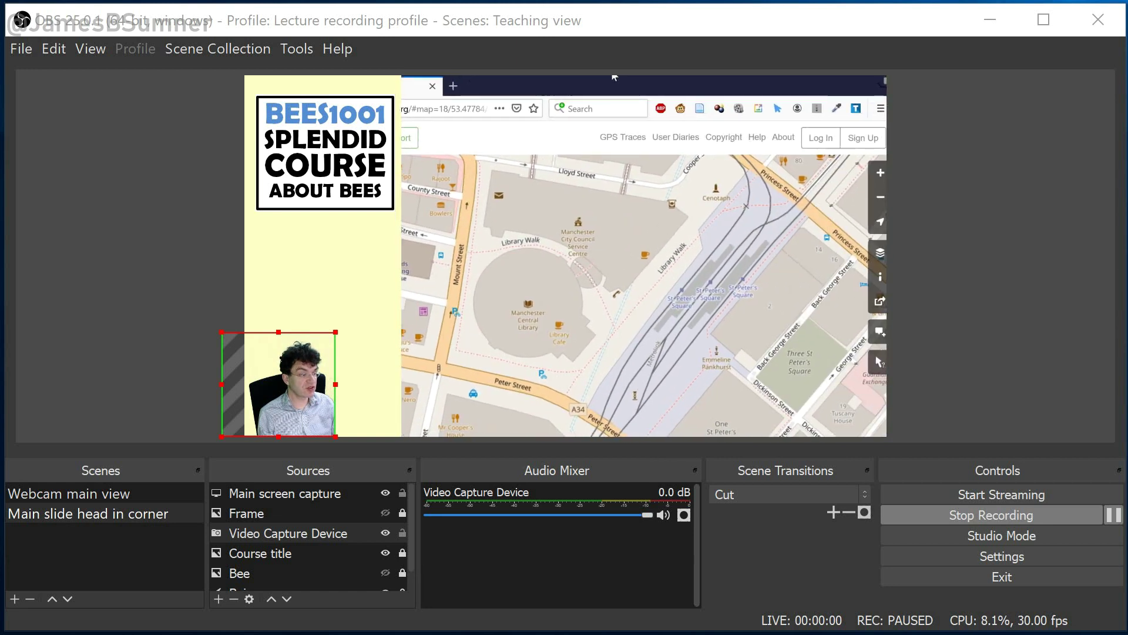
{"action": "scroll", "coordinate": [401, 567], "scroll_direction": "down", "scroll_amount": 1}
{"action": "left_click", "coordinate": [402, 572]}
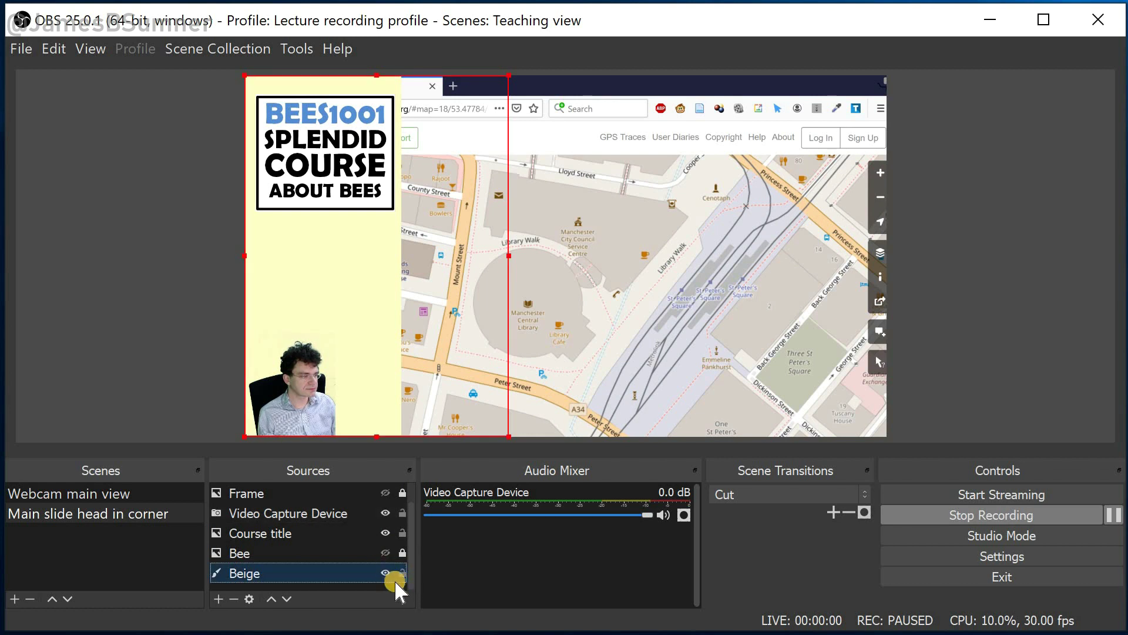
{"action": "left_click", "coordinate": [385, 573]}
{"action": "left_click", "coordinate": [614, 234]}
{"action": "left_click", "coordinate": [385, 533]}
{"action": "left_click_drag", "start_coordinate": [631, 226], "coordinate": [626, 225]}
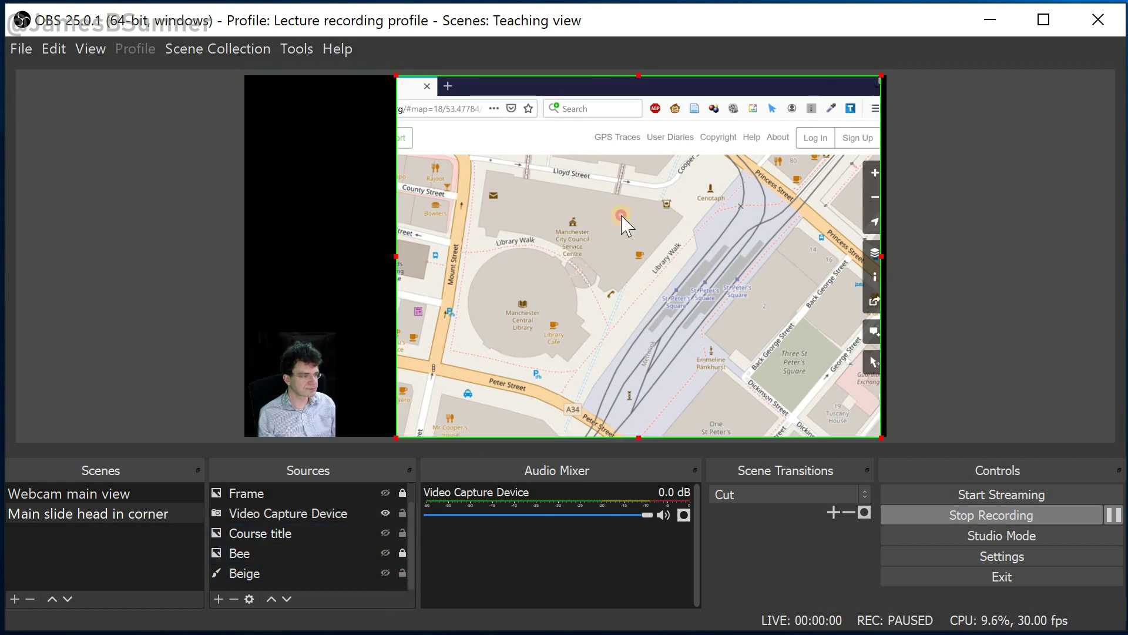
{"action": "key", "text": "alt"}
{"action": "left_click_drag", "start_coordinate": [381, 254], "coordinate": [245, 255]}
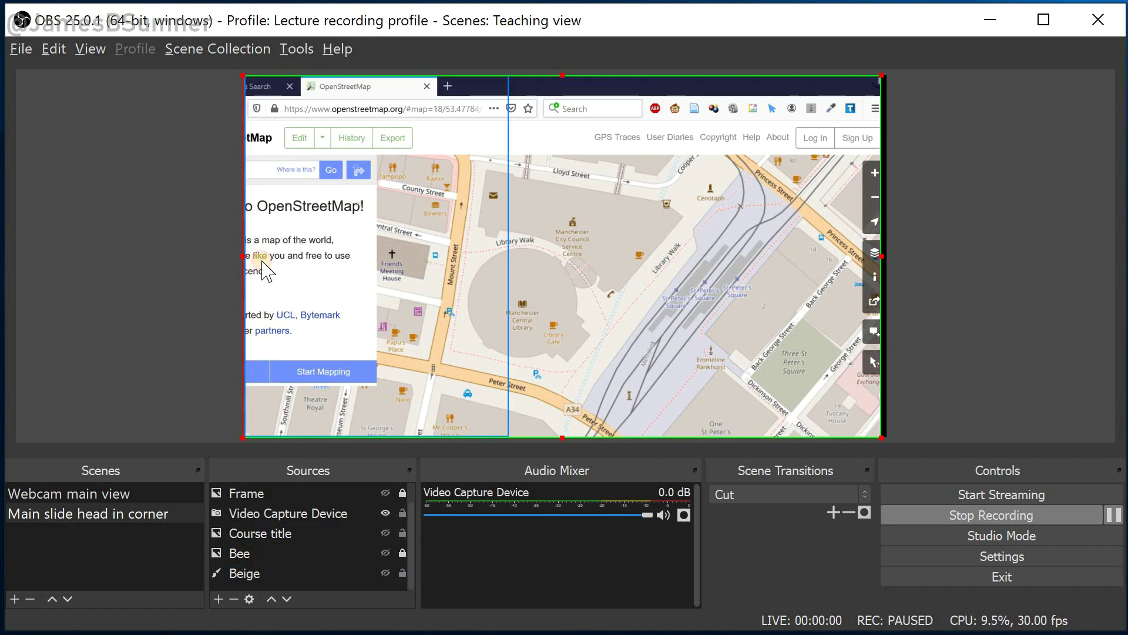
{"action": "left_click_drag", "start_coordinate": [653, 419], "coordinate": [976, 153]}
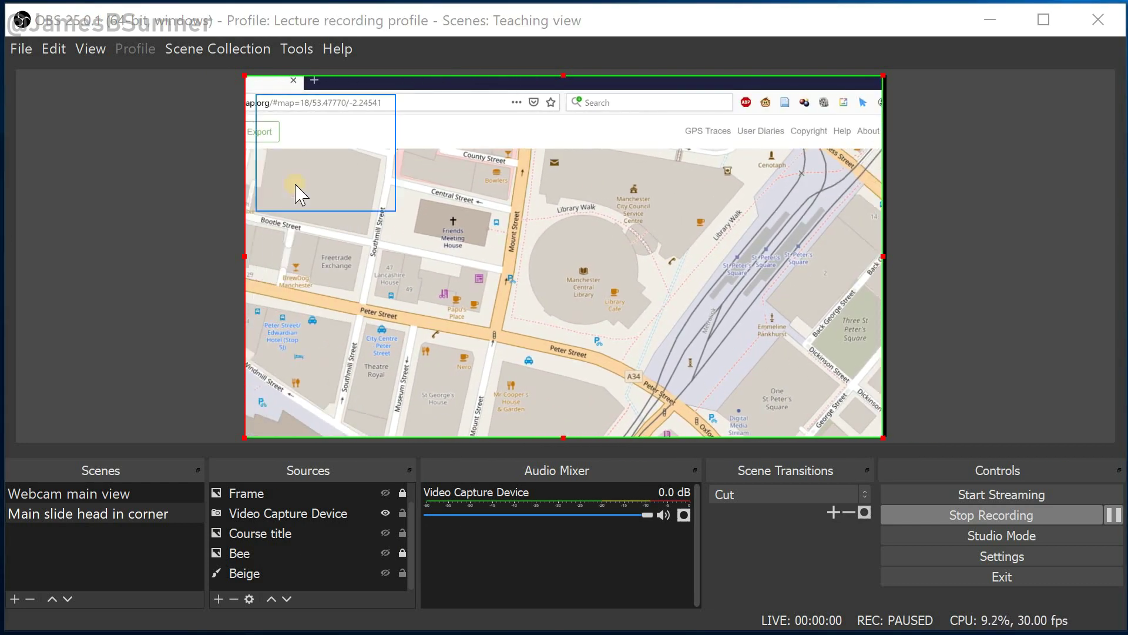
- Move the webcam layer above the screen capture and shrink its inset
{"action": "left_click", "coordinate": [284, 504]}
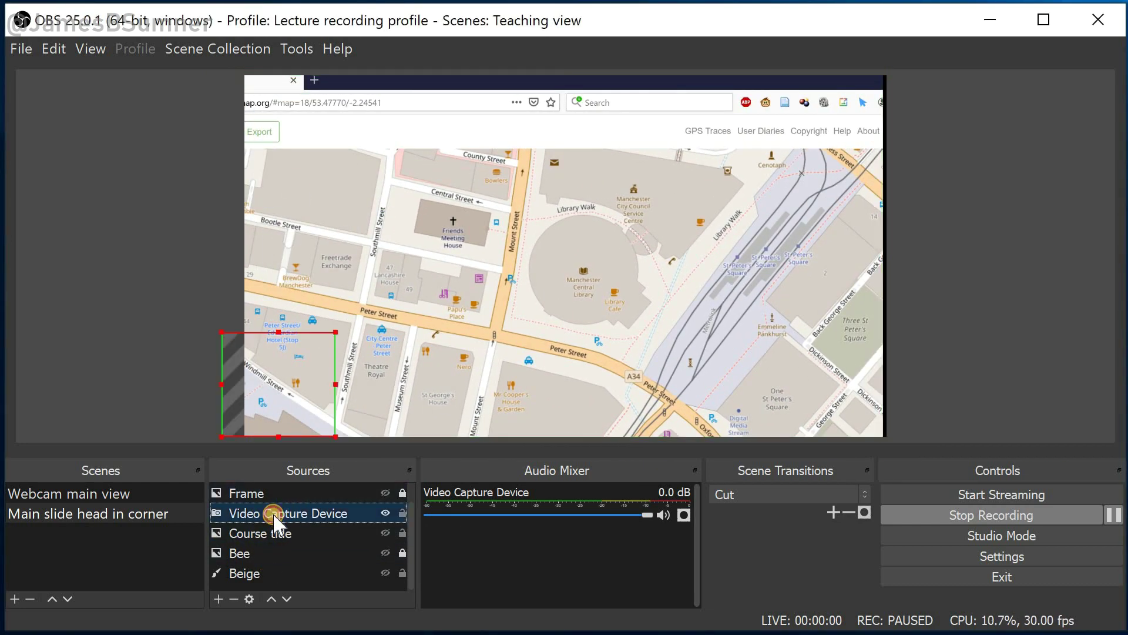
{"action": "left_click_drag", "start_coordinate": [275, 484], "coordinate": [276, 486]}
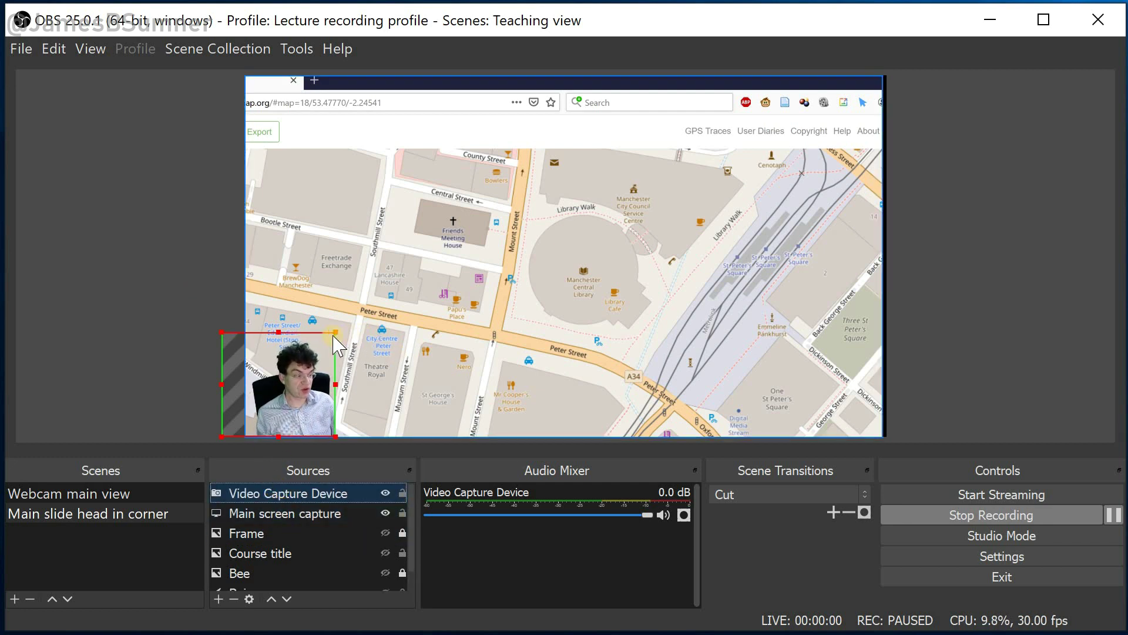
{"action": "left_click_drag", "start_coordinate": [331, 347], "coordinate": [314, 370]}
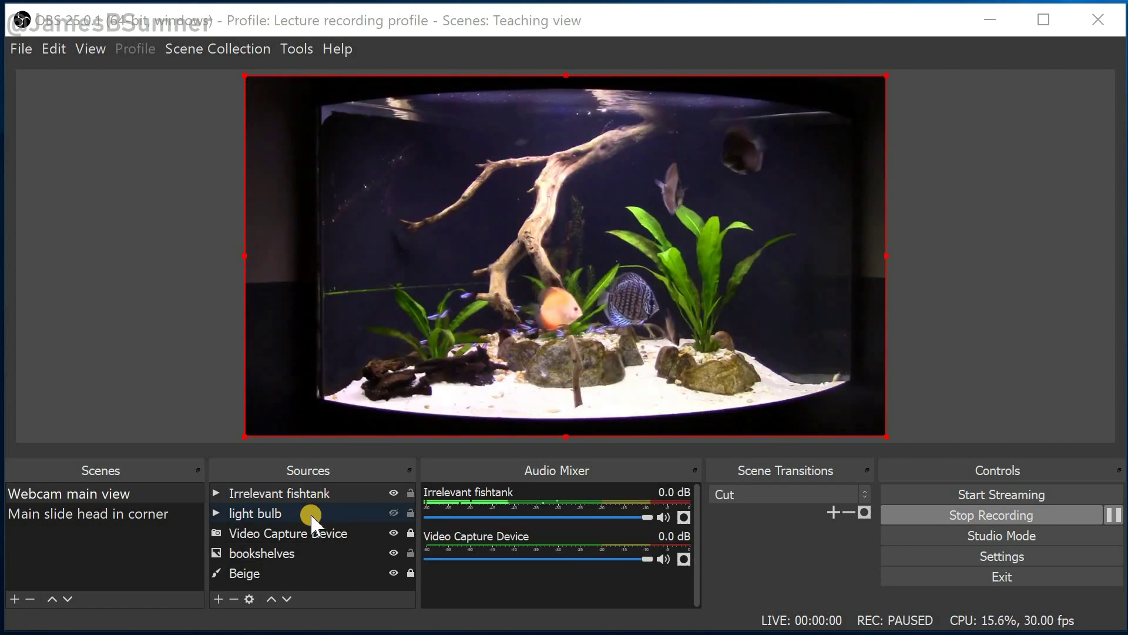
- Move the webcam above the Irrelevant fishtank background, then join Zoom with video and computer audio
{"action": "left_click_drag", "start_coordinate": [300, 531], "coordinate": [311, 492]}
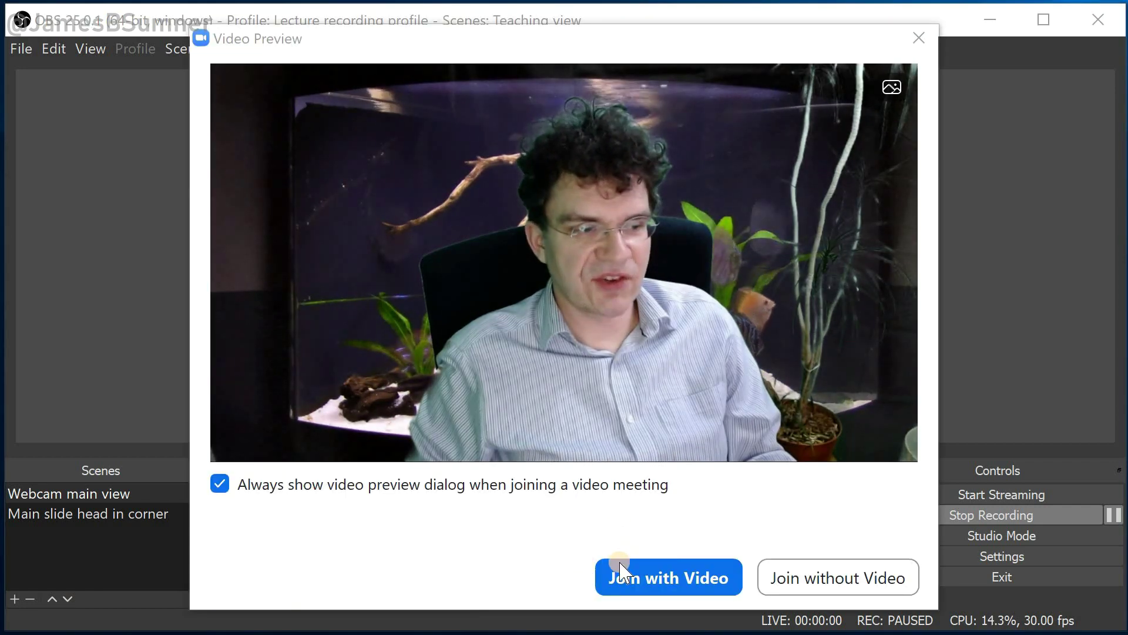
{"action": "left_click", "coordinate": [622, 571]}
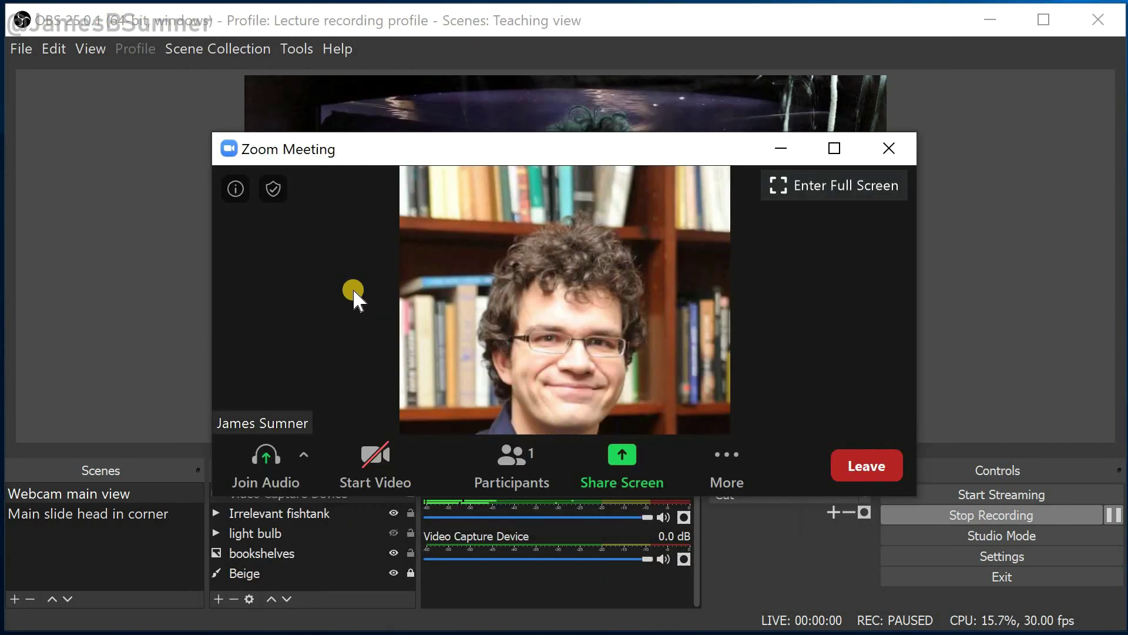
{"action": "left_click", "coordinate": [274, 462]}
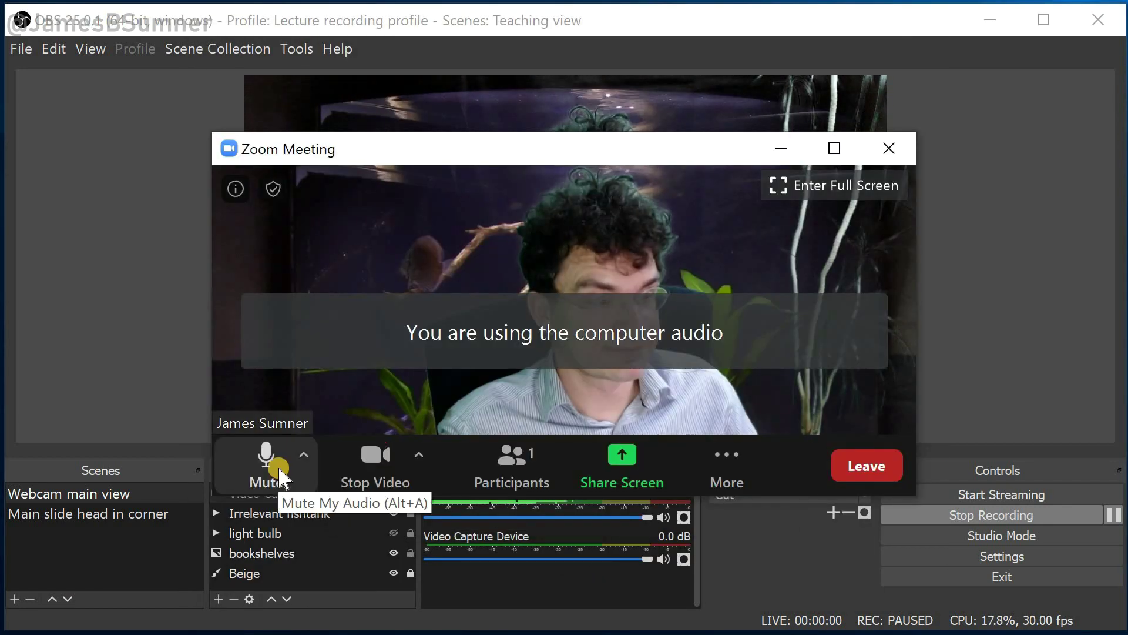